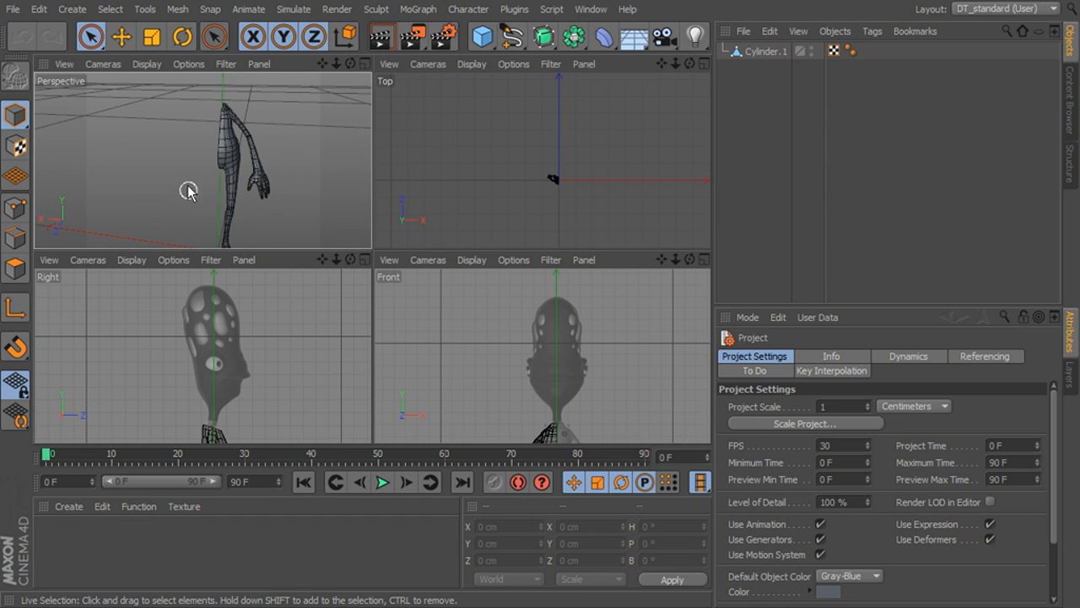
- Add a cube around the head reference, about 93 cm high and centred at about Y 293 cm
{"action": "left_click", "coordinate": [482, 35]}
{"action": "mouse_move", "coordinate": [220, 217]}
{"action": "left_mouse_down"}
{"action": "mouse_move", "coordinate": [222, 140]}
{"action": "mouse_move", "coordinate": [225, 202]}
{"action": "left_mouse_up"}
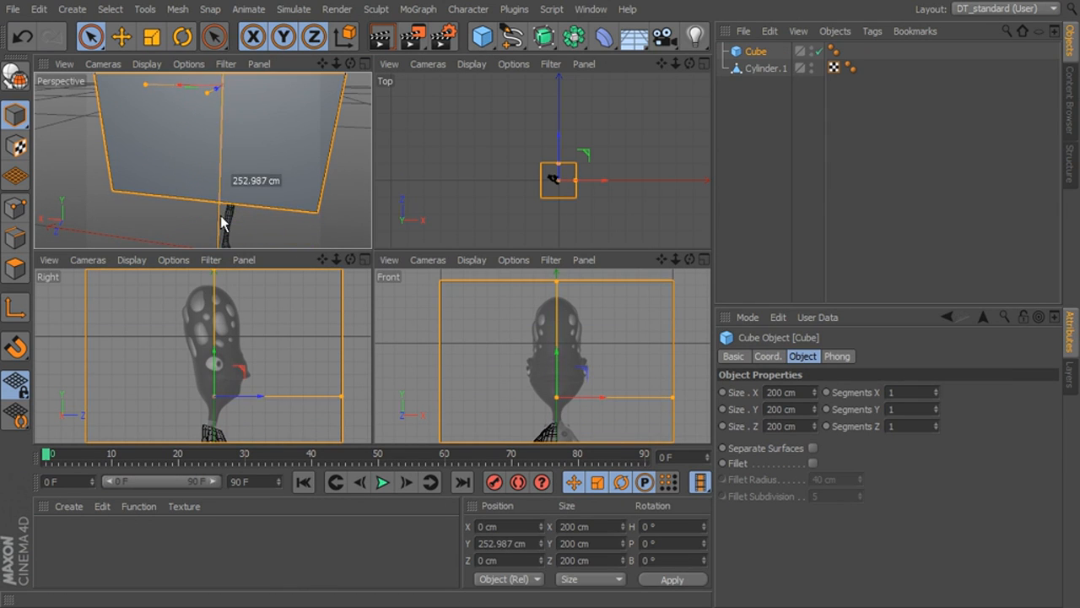
{"action": "middle_click", "coordinate": [288, 361]}
{"action": "scroll", "coordinate": [481, 156], "scroll_direction": "down", "scroll_amount": 3}
{"action": "mouse_move", "coordinate": [434, 119]}
{"action": "left_mouse_down"}
{"action": "mouse_move", "coordinate": [435, 189]}
{"action": "mouse_move", "coordinate": [448, 103]}
{"action": "left_mouse_up"}
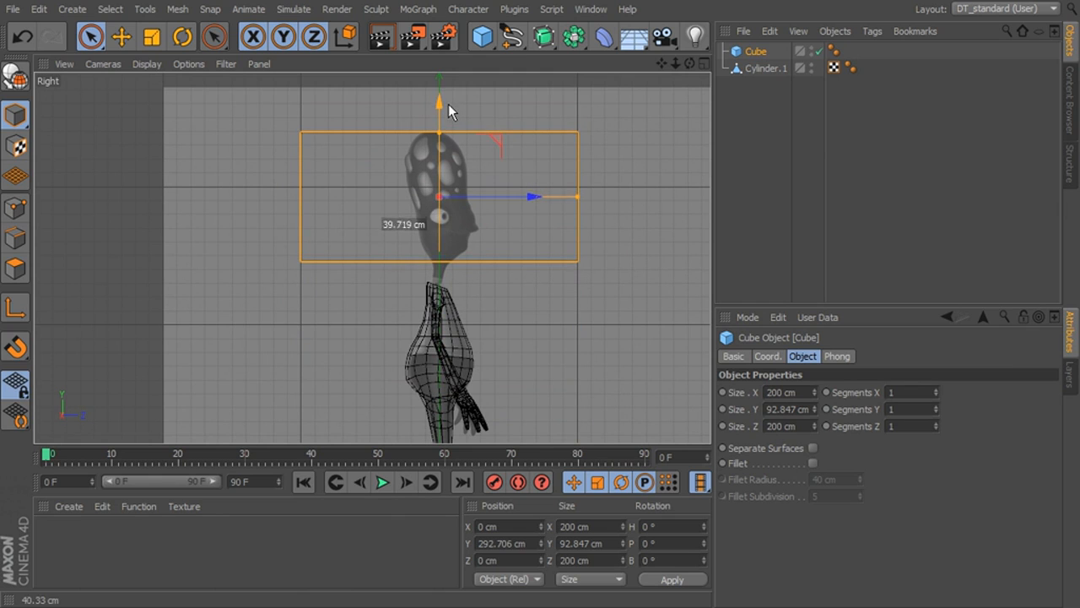
- Narrow the cube to the head reference, about 38 cm in X and 41 cm in Z
{"action": "left_click_drag", "start_coordinate": [577, 197], "coordinate": [468, 205]}
{"action": "middle_click", "coordinate": [530, 222]}
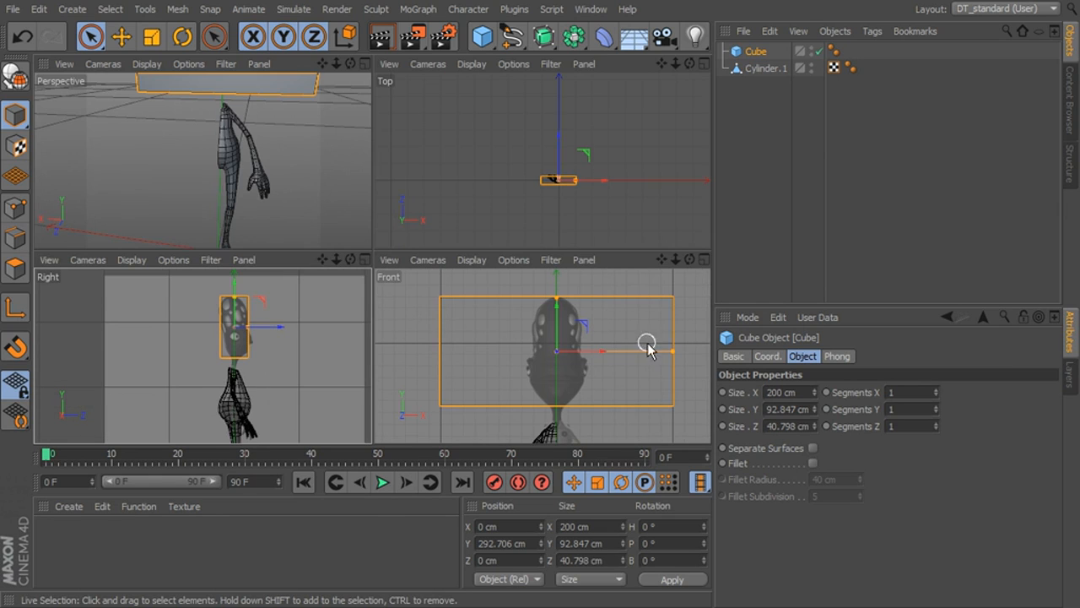
{"action": "left_click_drag", "start_coordinate": [670, 350], "coordinate": [579, 363]}
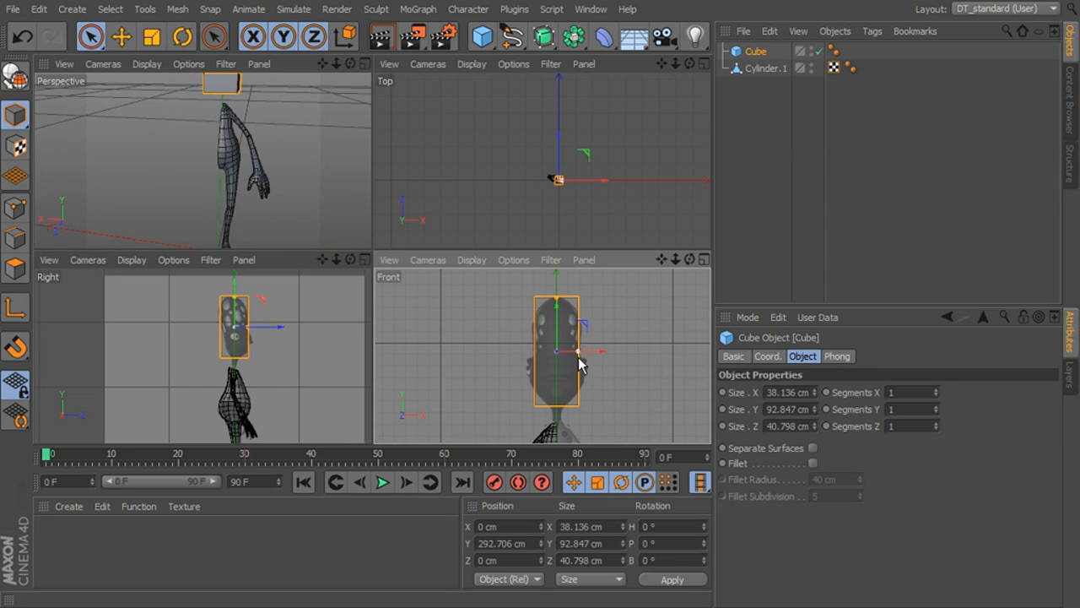
- Set the cube's X segments to 4
{"action": "middle_click", "coordinate": [301, 164]}
{"action": "middle_click_drag", "start_coordinate": [372, 207], "coordinate": [358, 351], "text": "alt"}
{"action": "left_click_drag", "start_coordinate": [358, 350], "coordinate": [507, 293], "text": "alt"}
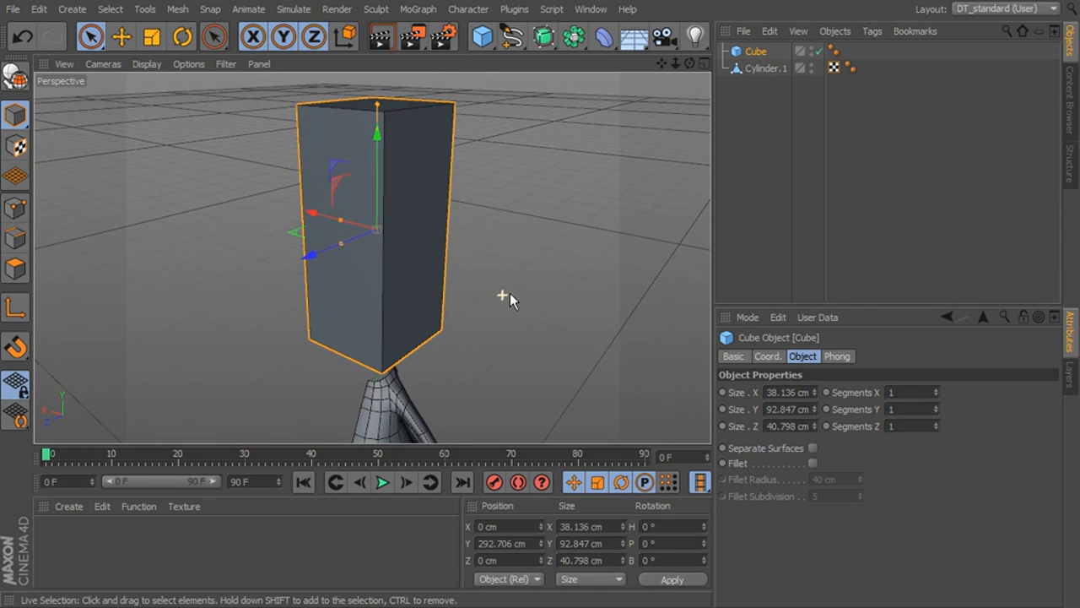
{"action": "left_click", "coordinate": [934, 389]}
{"action": "left_click", "coordinate": [933, 390]}
{"action": "left_click", "coordinate": [934, 389]}
- Set the cube's Y segments to 6
{"action": "left_click_drag", "start_coordinate": [677, 287], "coordinate": [465, 228], "text": "alt"}
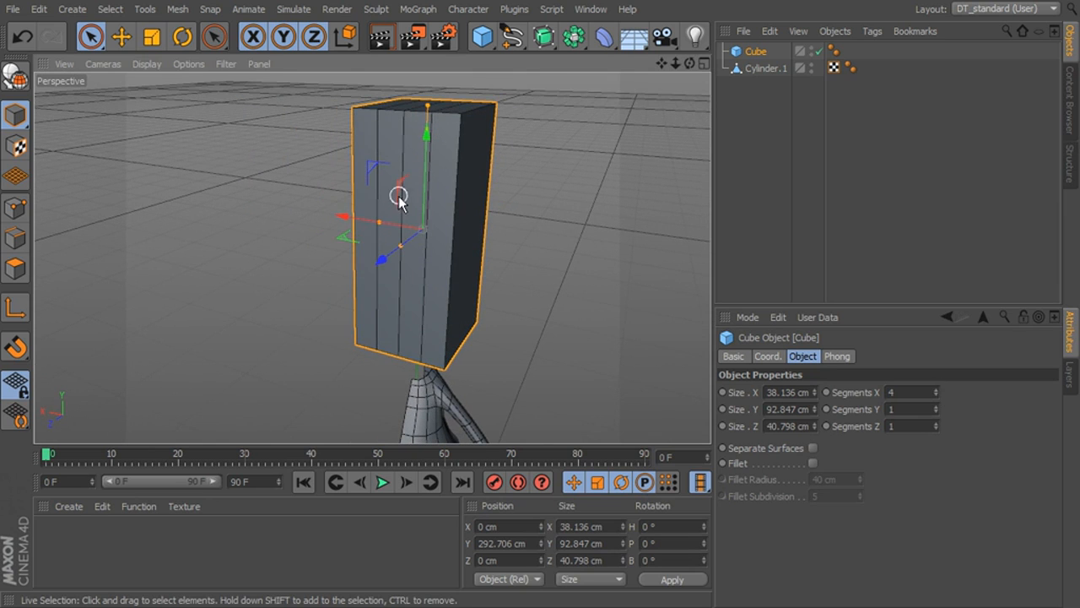
{"action": "left_click_drag", "start_coordinate": [461, 260], "coordinate": [479, 263], "text": "alt"}
{"action": "middle_click_drag", "start_coordinate": [479, 264], "coordinate": [476, 289], "text": "alt"}
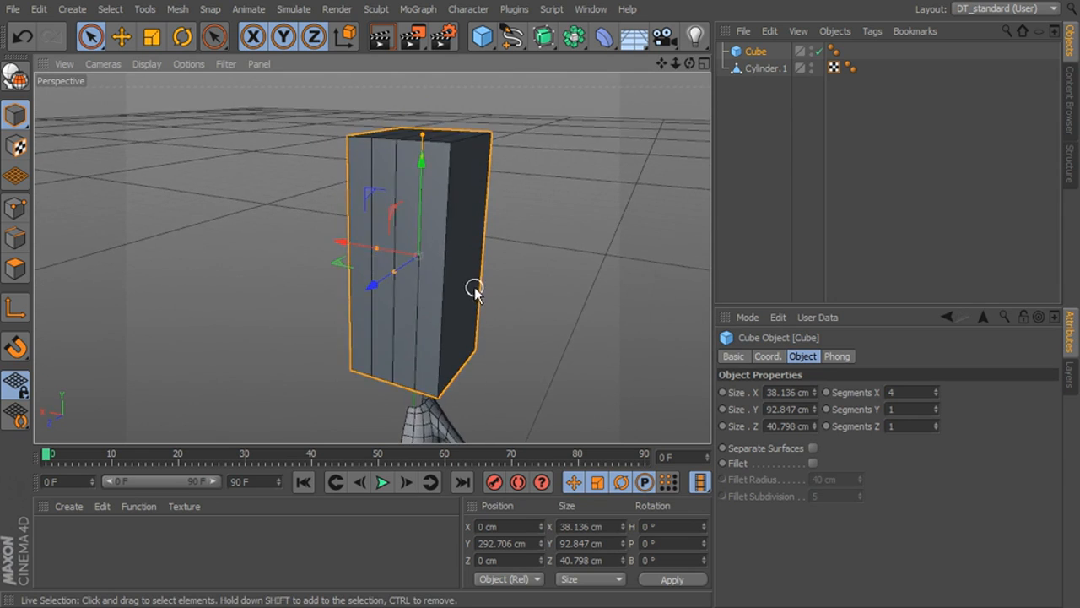
{"action": "right_click_drag", "start_coordinate": [476, 285], "coordinate": [493, 278], "text": "alt"}
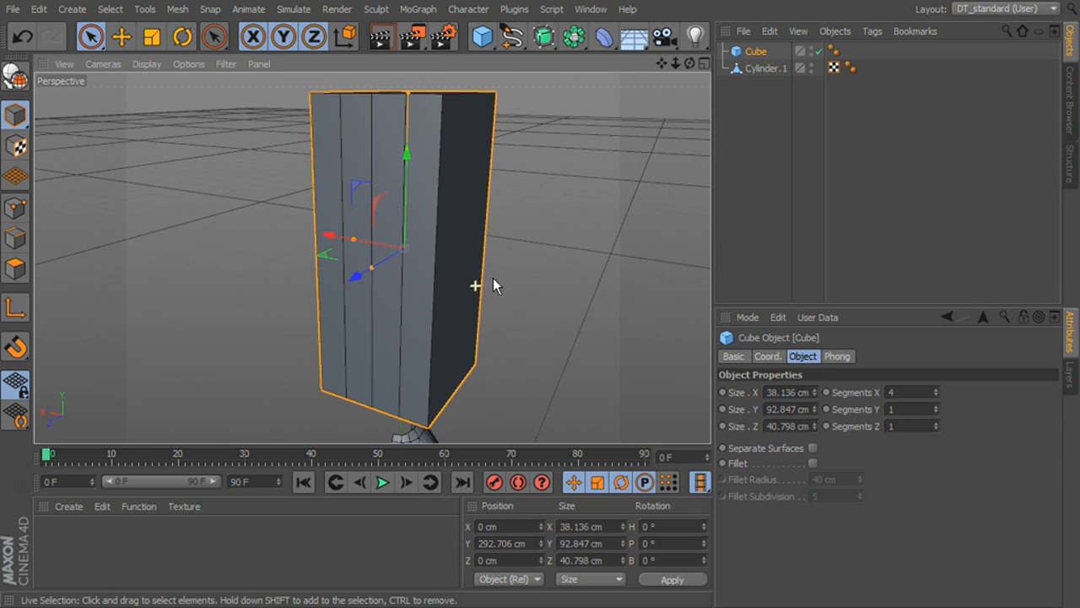
{"action": "left_click", "coordinate": [935, 406]}
{"action": "left_click", "coordinate": [936, 407]}
{"action": "left_click", "coordinate": [936, 407]}
{"action": "left_click", "coordinate": [936, 407]}
{"action": "left_click", "coordinate": [936, 407]}
- Set the cube's Z segments to 3
{"action": "left_click_drag", "start_coordinate": [514, 246], "coordinate": [485, 204], "text": "alt"}
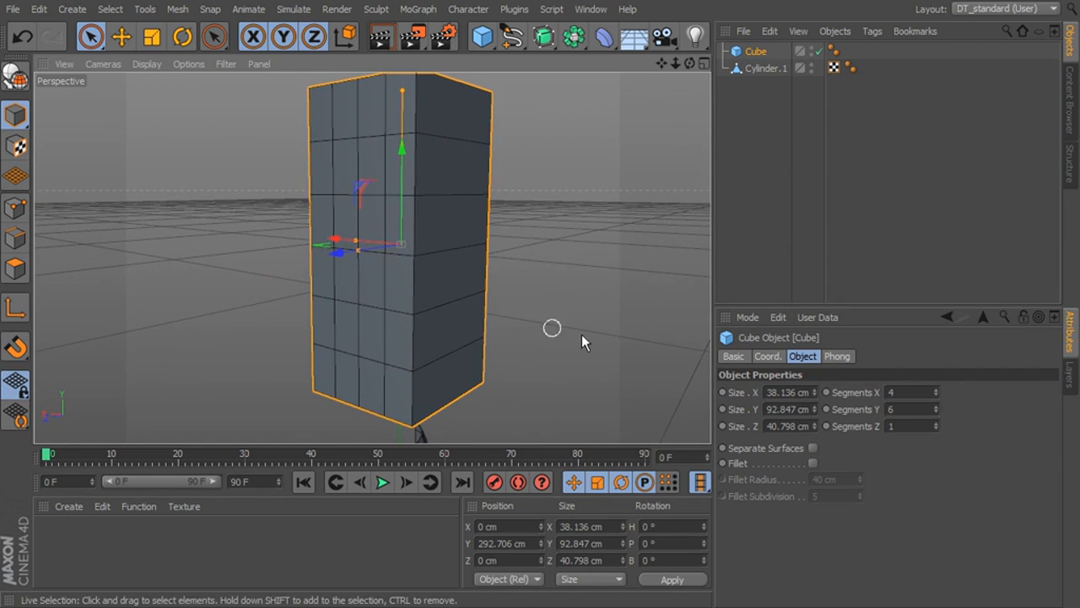
{"action": "left_click_drag", "start_coordinate": [608, 330], "coordinate": [528, 340], "text": "alt"}
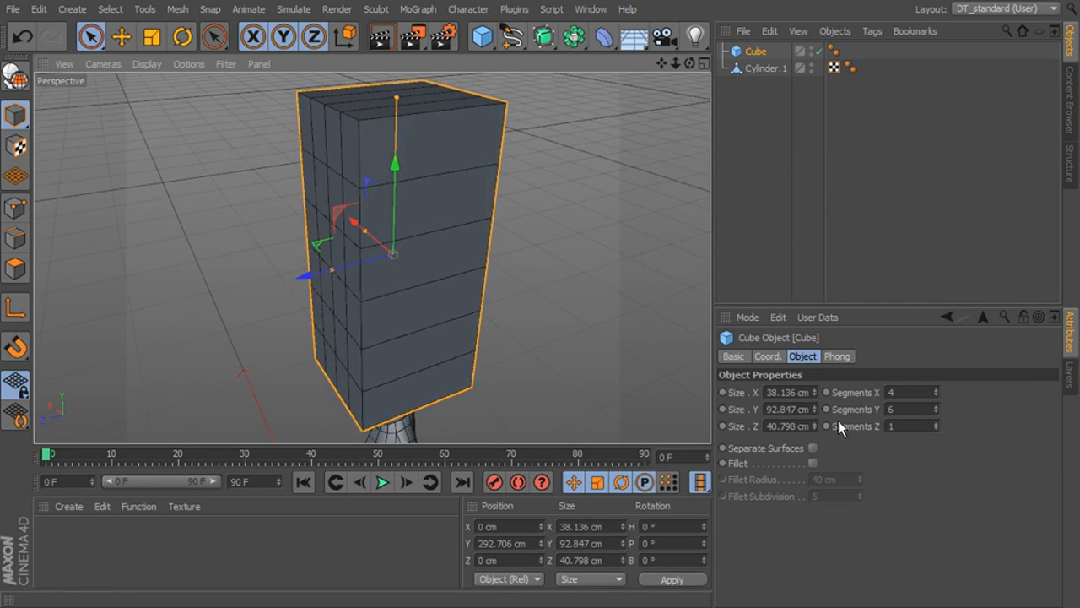
{"action": "left_click", "coordinate": [937, 424]}
{"action": "left_click", "coordinate": [937, 424]}
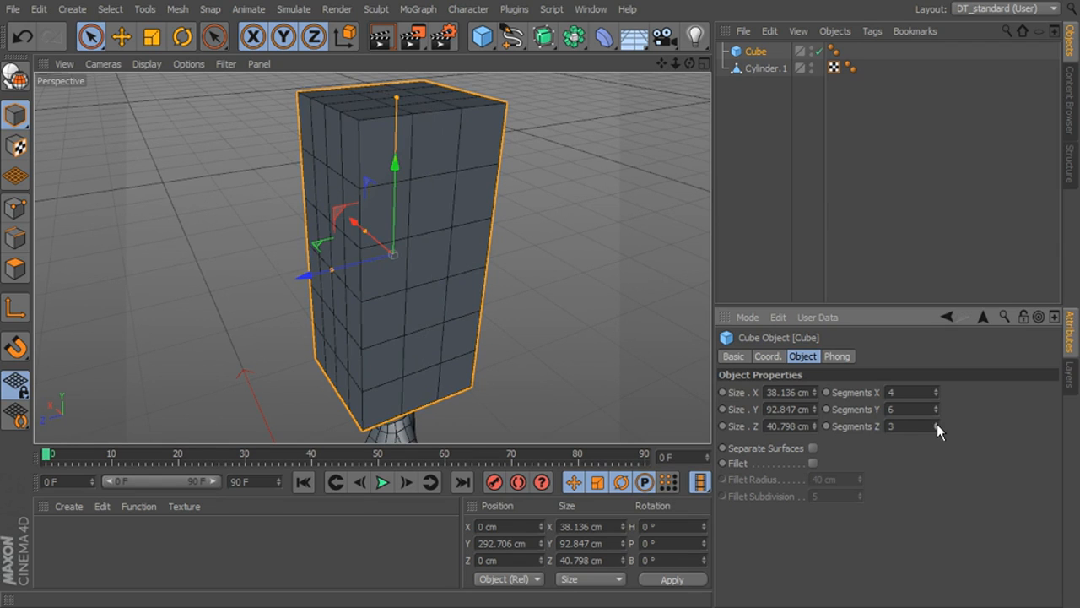
{"action": "left_click_drag", "start_coordinate": [658, 363], "coordinate": [516, 307], "text": "alt"}
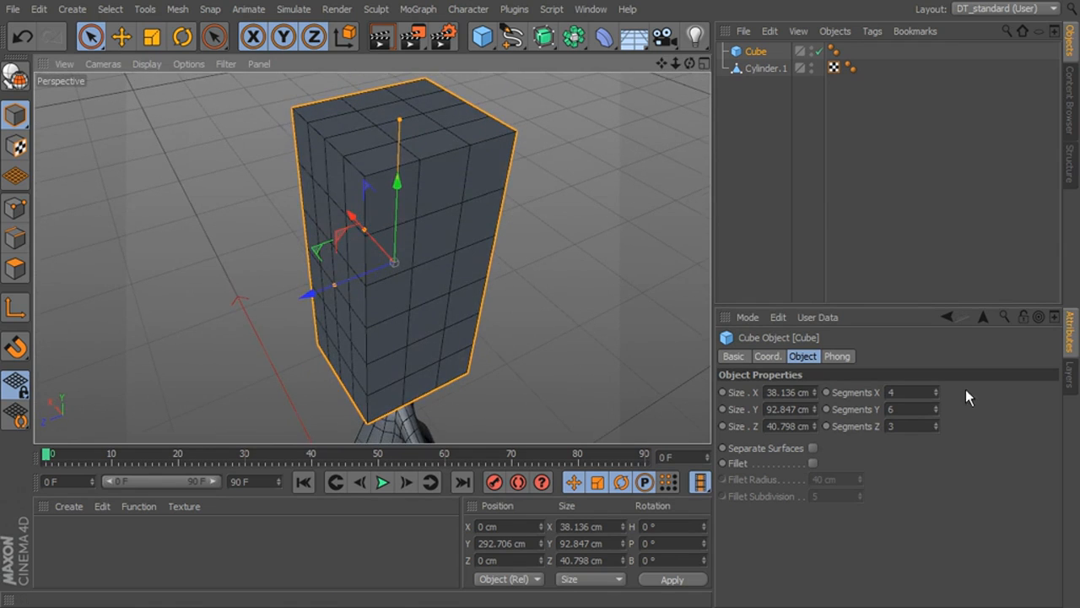
{"action": "left_click", "coordinate": [935, 423]}
{"action": "left_click", "coordinate": [936, 429]}
- Convert the cube into an editable polygon object
{"action": "left_click_drag", "start_coordinate": [608, 287], "coordinate": [533, 279], "text": "alt"}
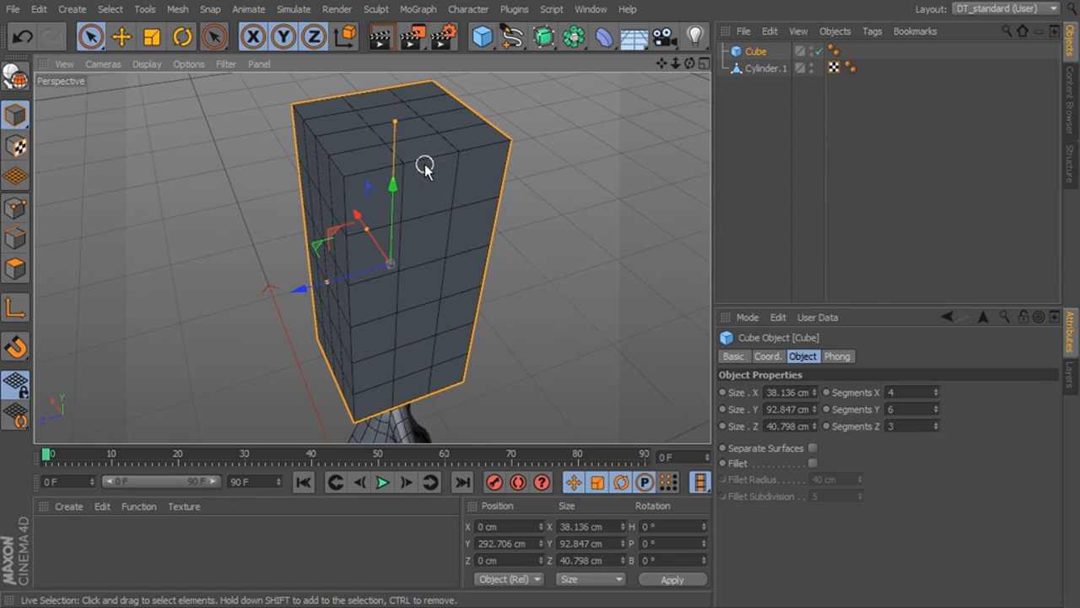
{"action": "left_click_drag", "start_coordinate": [433, 195], "coordinate": [473, 171], "text": "alt"}
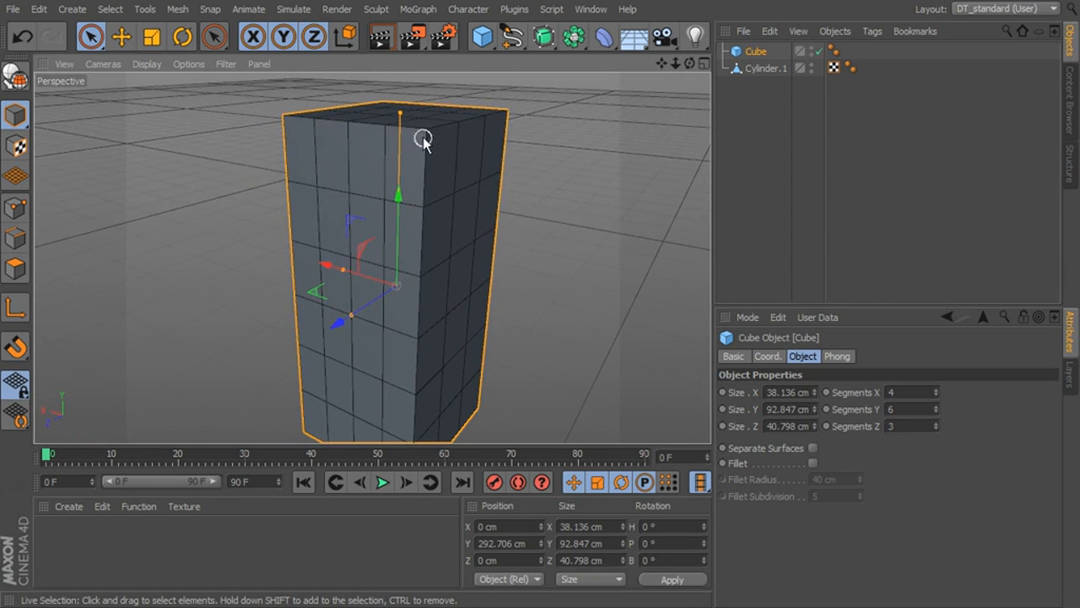
{"action": "left_click_drag", "start_coordinate": [512, 230], "coordinate": [442, 232], "text": "alt"}
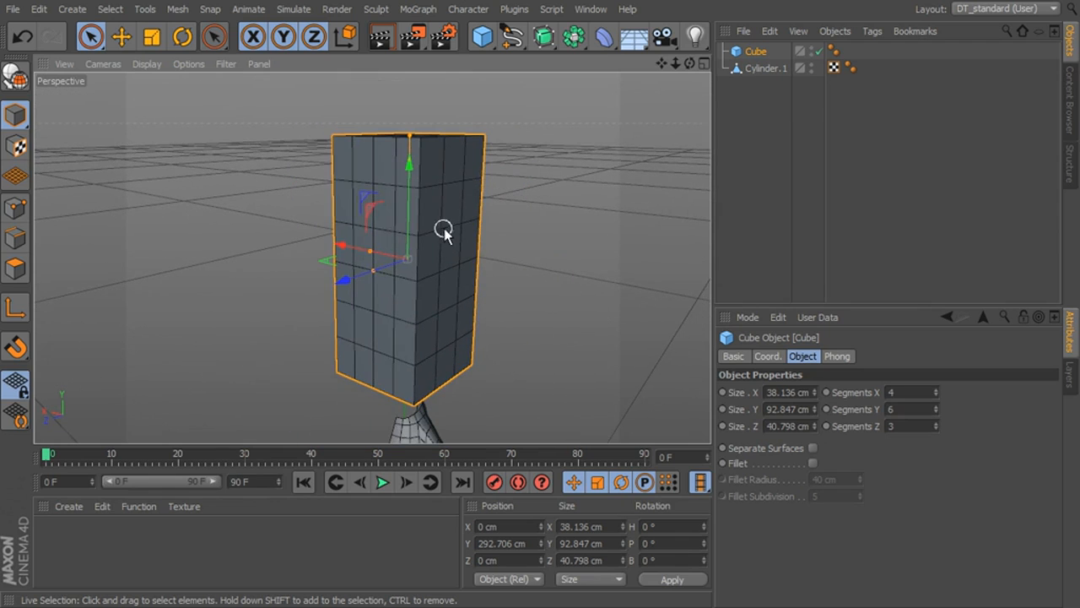
{"action": "left_click", "coordinate": [16, 78]}
{"action": "left_click_drag", "start_coordinate": [345, 176], "coordinate": [516, 242], "text": "alt"}
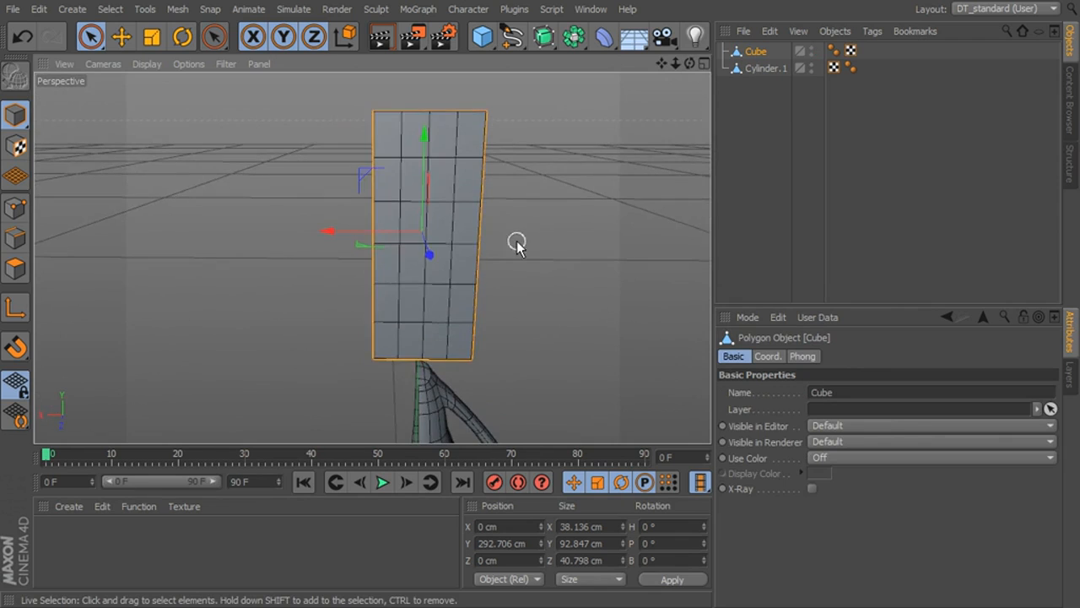
- Delete the polygons on the positive X half of the head cube, working in the front view
{"action": "middle_click", "coordinate": [515, 242]}
{"action": "middle_click", "coordinate": [278, 324]}
{"action": "middle_click", "coordinate": [552, 335]}
{"action": "middle_click", "coordinate": [565, 324]}
{"action": "scroll", "coordinate": [588, 337], "scroll_direction": "down", "scroll_amount": 3}
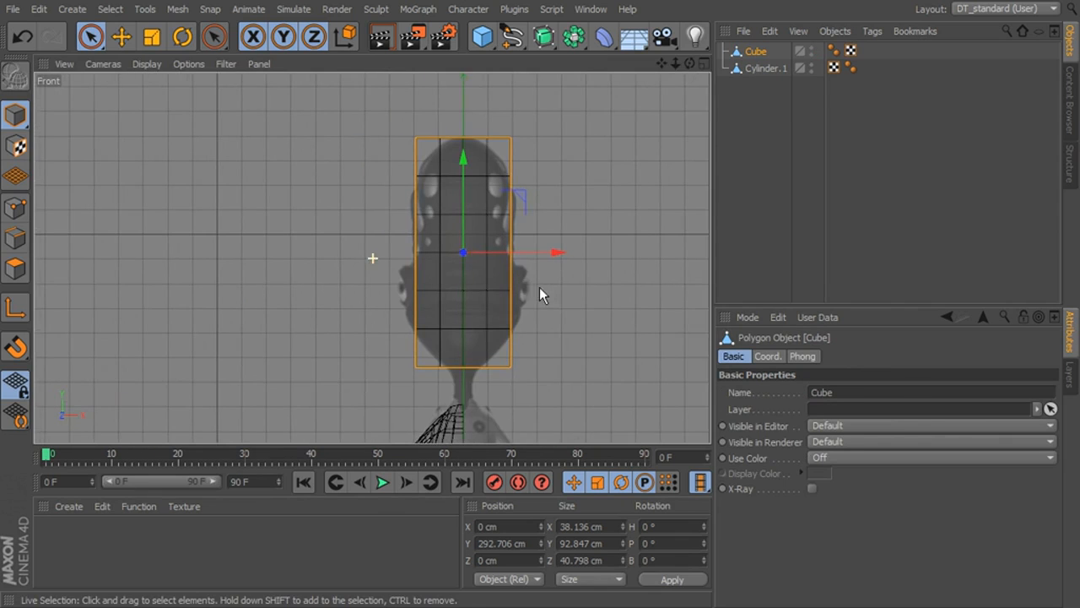
{"action": "left_click", "coordinate": [16, 268]}
{"action": "left_click_drag", "start_coordinate": [92, 36], "coordinate": [131, 86]}
{"action": "left_click_drag", "start_coordinate": [571, 122], "coordinate": [480, 432]}
{"action": "left_click", "coordinate": [513, 407]}
- Remove the stray points left behind by the deleted half of the cube
{"action": "right_click", "coordinate": [549, 202]}
{"action": "left_click", "coordinate": [16, 211]}
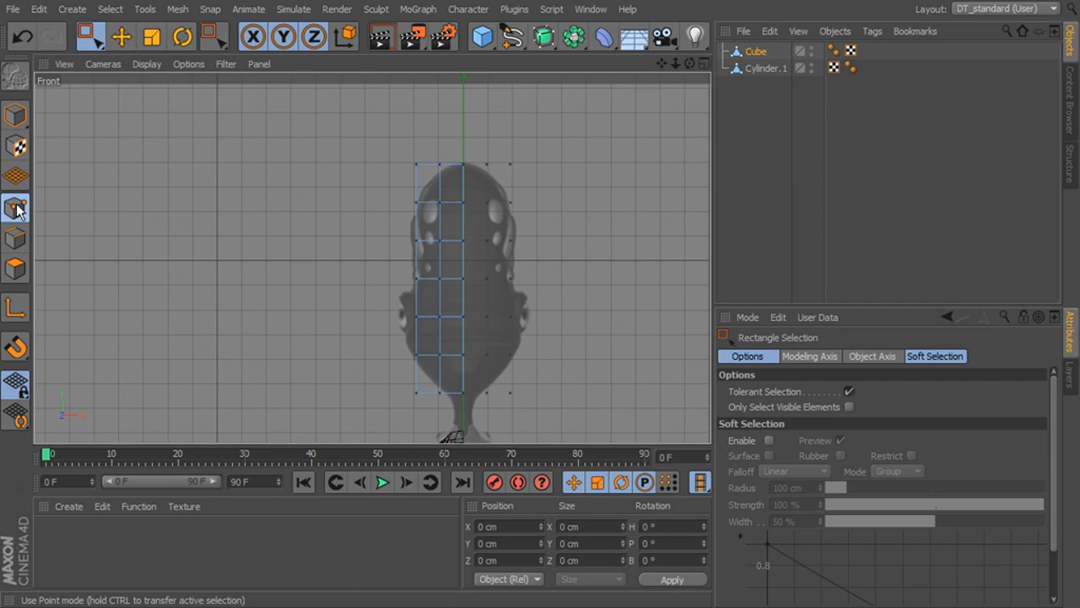
{"action": "right_click", "coordinate": [604, 125]}
{"action": "left_click", "coordinate": [648, 547]}
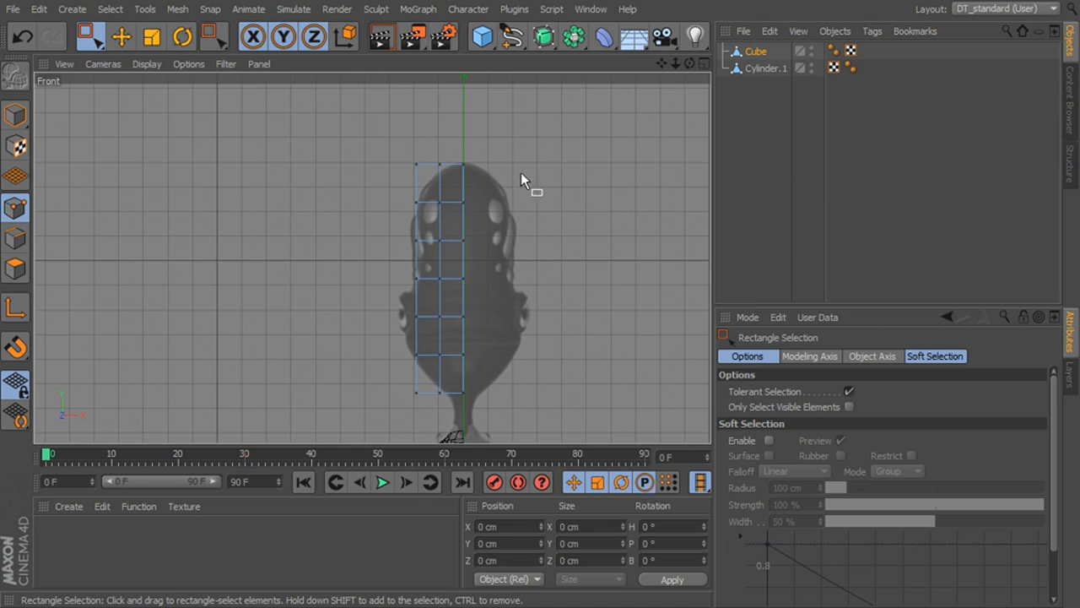
- In the side view, move two upper points on the back edge outward to about Z -25 cm, following the head outline
{"action": "middle_click", "coordinate": [551, 185]}
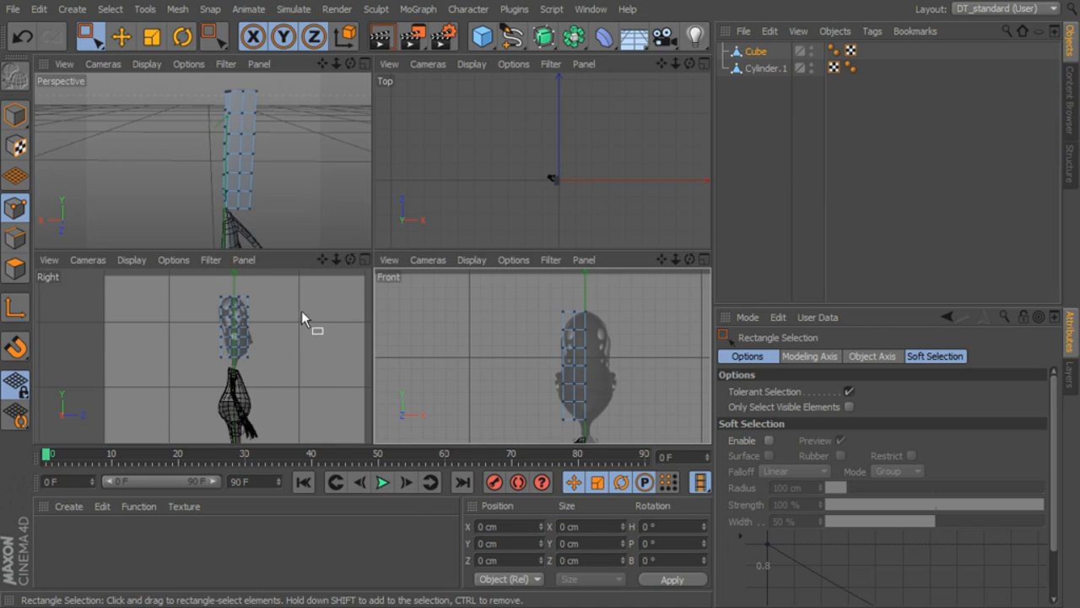
{"action": "middle_click", "coordinate": [301, 311]}
{"action": "scroll", "coordinate": [429, 229], "scroll_direction": "up", "scroll_amount": 5}
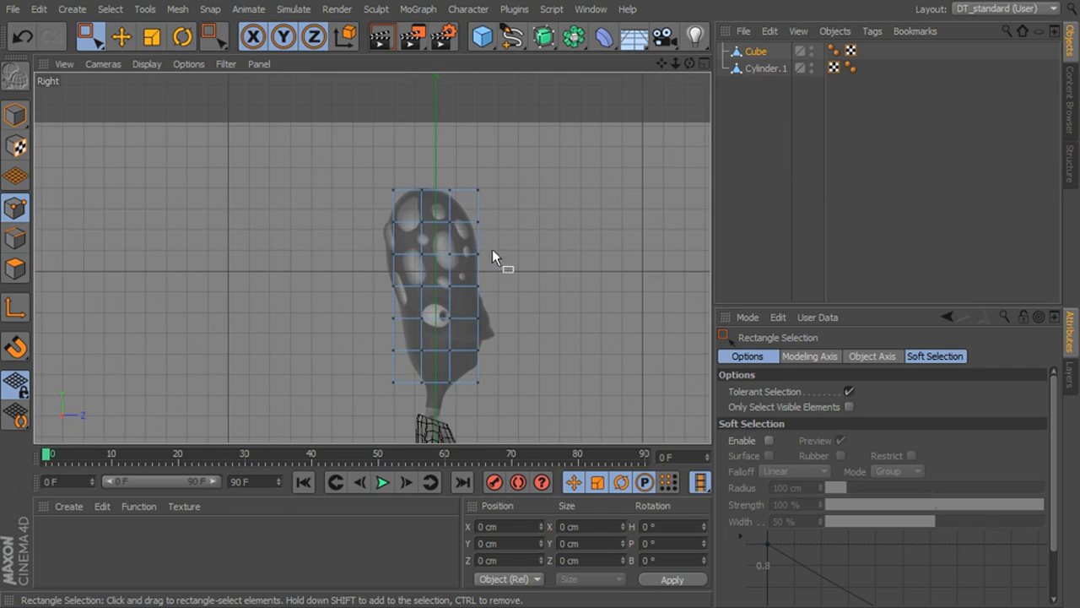
{"action": "scroll", "coordinate": [498, 249], "scroll_direction": "up", "scroll_amount": 3}
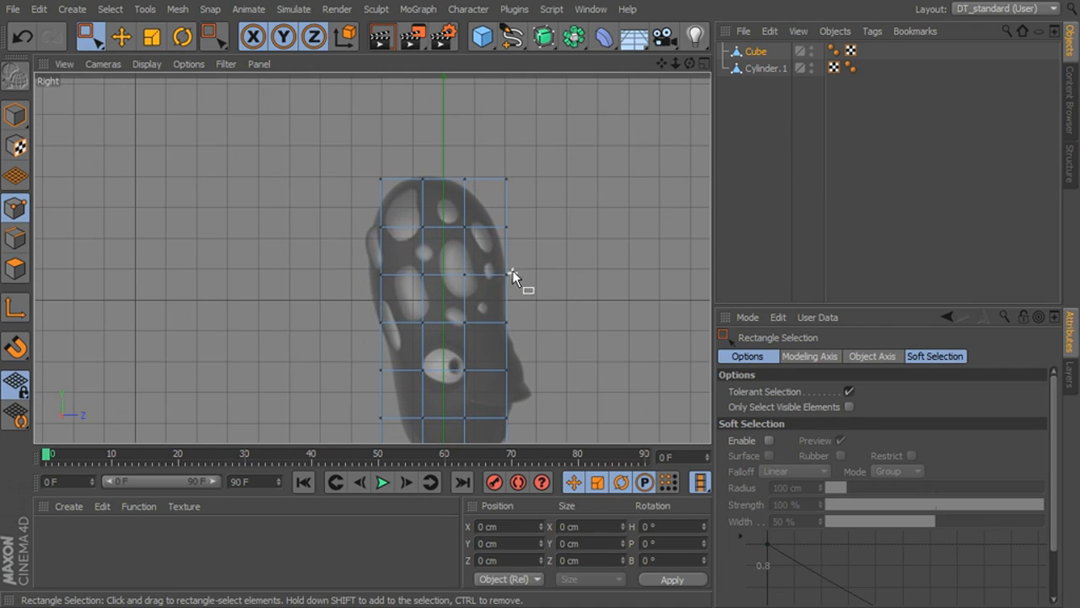
{"action": "left_click_drag", "start_coordinate": [406, 218], "coordinate": [362, 286]}
{"action": "left_click", "coordinate": [122, 36]}
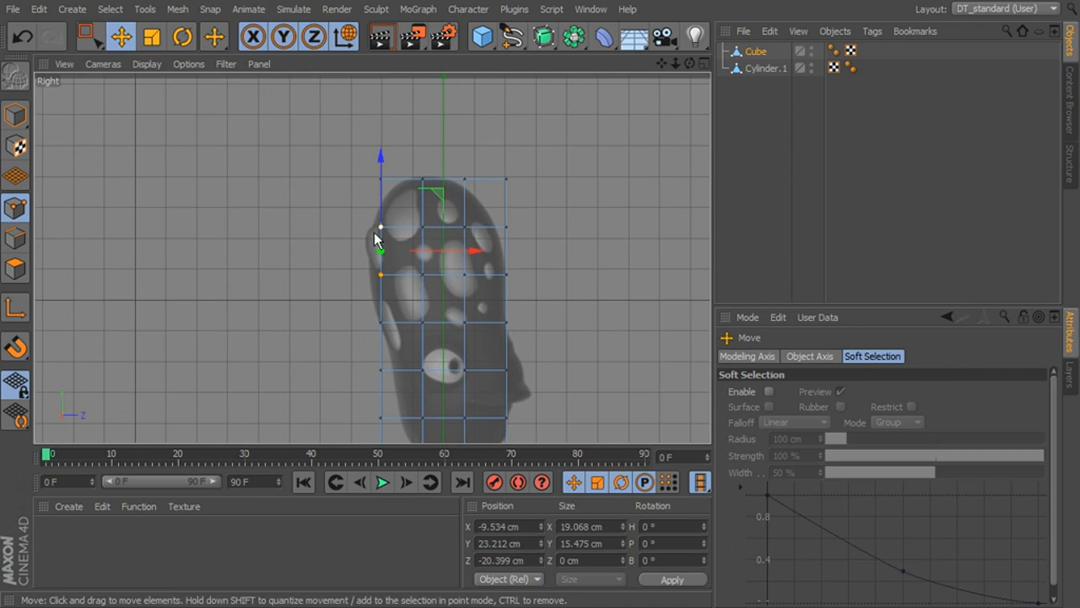
{"action": "left_click_drag", "start_coordinate": [382, 255], "coordinate": [368, 262]}
{"action": "key", "text": "0"}
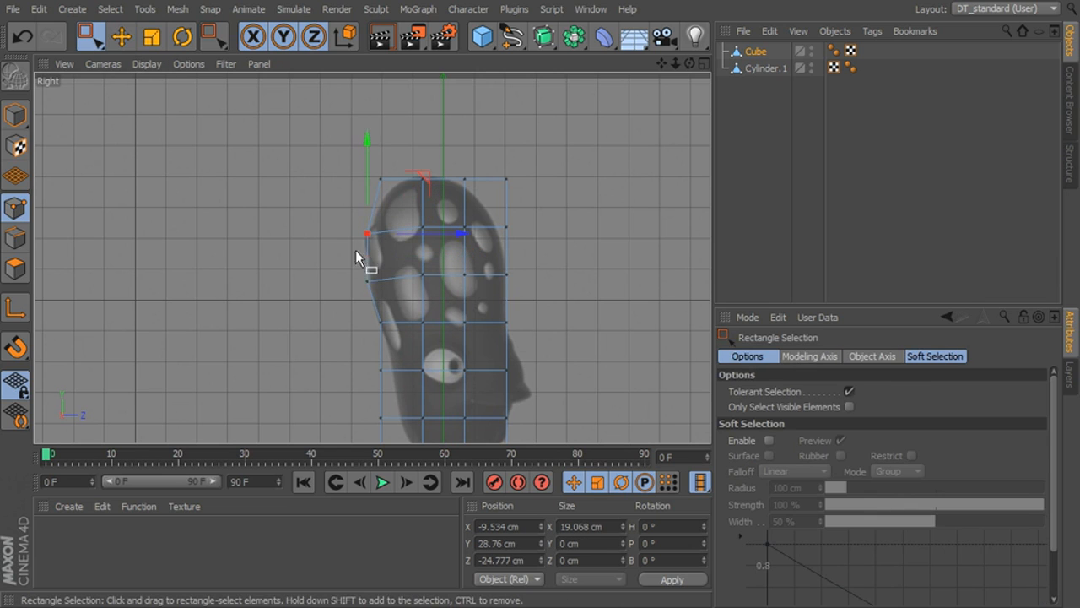
{"action": "left_click", "coordinate": [367, 234]}
- Lower the top back corner point onto the head outline and shift the neighbouring top point back to about Z -10.6 cm
{"action": "key", "text": "e"}
{"action": "key", "text": "0"}
{"action": "left_click_drag", "start_coordinate": [385, 162], "coordinate": [384, 188]}
{"action": "key", "text": "e"}
{"action": "left_click_drag", "start_coordinate": [383, 142], "coordinate": [433, 190]}
{"action": "key", "text": "0"}
{"action": "left_click_drag", "start_coordinate": [423, 134], "coordinate": [423, 127]}
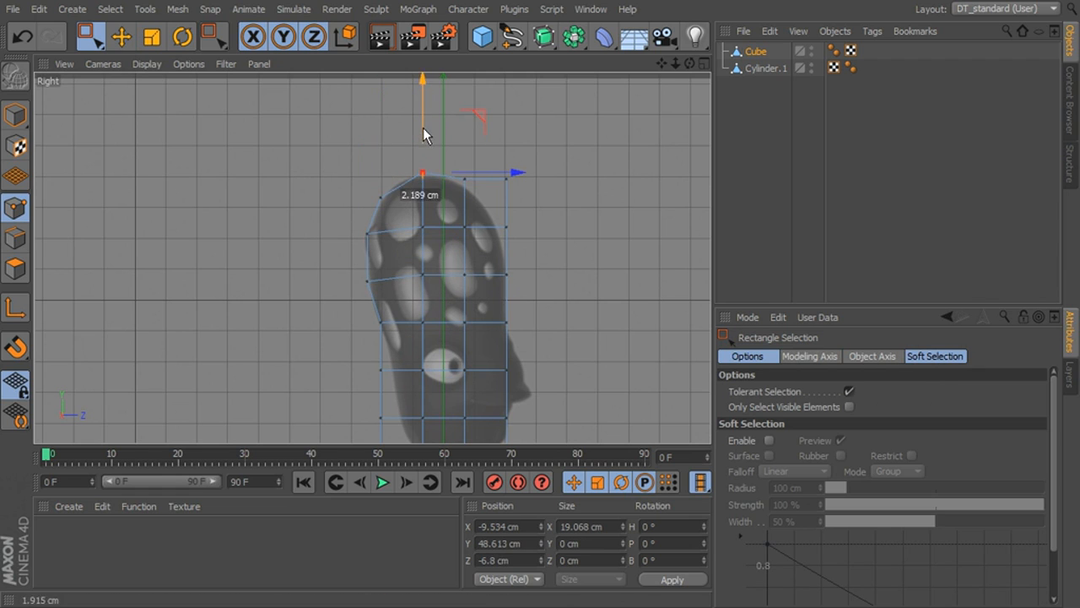
{"action": "left_click_drag", "start_coordinate": [492, 172], "coordinate": [483, 172]}
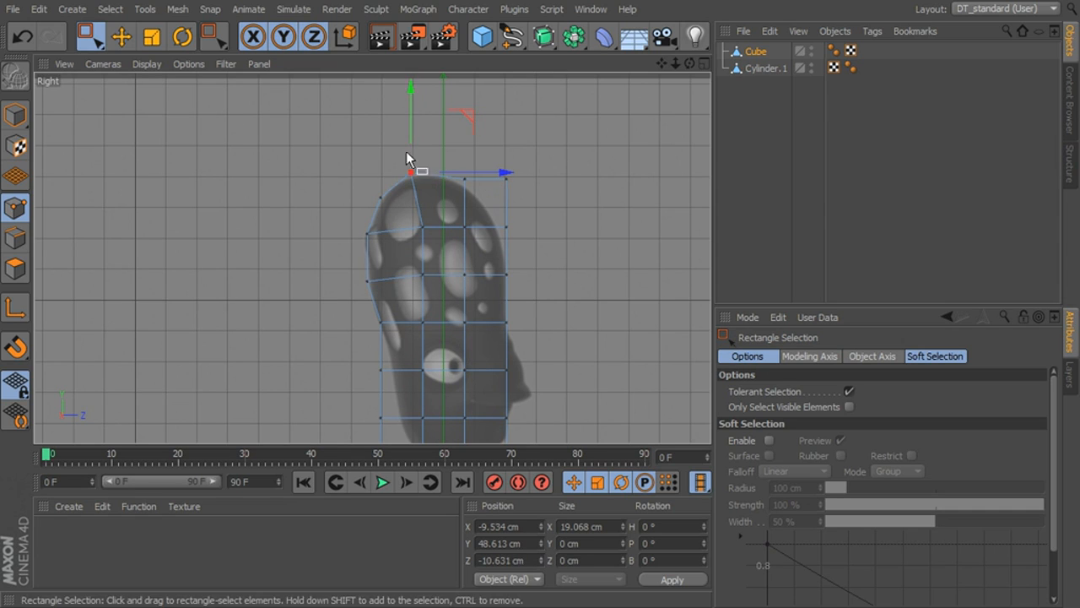
{"action": "left_click_drag", "start_coordinate": [410, 134], "coordinate": [411, 141]}
- Try to reposition the second top point from the front of the head, and undo the moves
{"action": "key", "text": "e"}
{"action": "key", "text": "w"}
{"action": "left_click_drag", "start_coordinate": [465, 161], "coordinate": [444, 214]}
{"action": "key", "text": "ctrl+z"}
{"action": "key", "text": "space"}
{"action": "left_click_drag", "start_coordinate": [482, 160], "coordinate": [452, 189]}
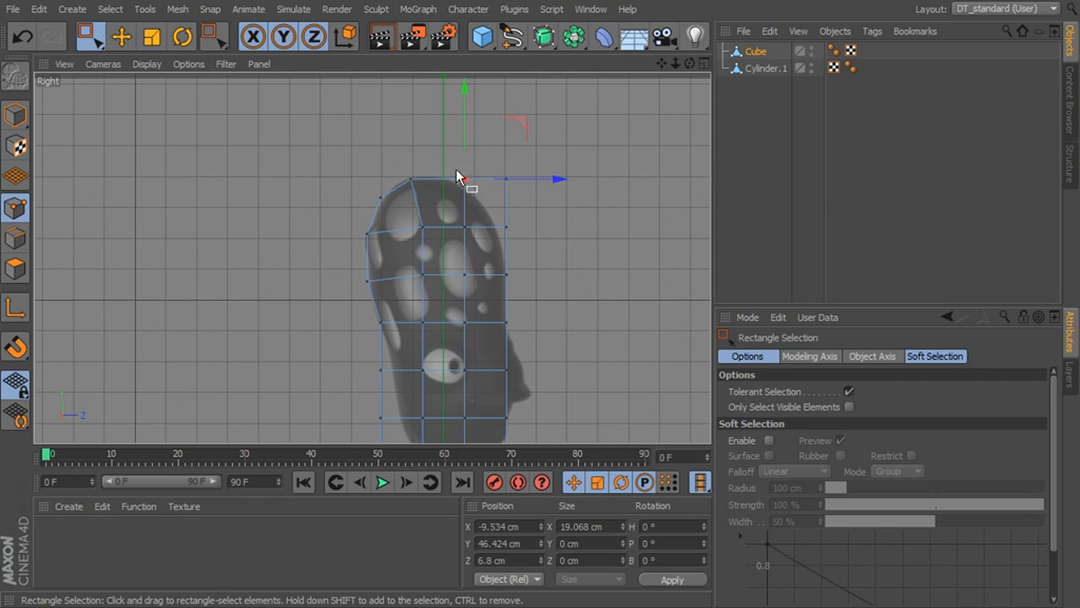
{"action": "key", "text": "space"}
{"action": "key", "text": "space"}
{"action": "left_click", "coordinate": [530, 182]}
{"action": "left_click_drag", "start_coordinate": [466, 192], "coordinate": [457, 200]}
{"action": "left_click_drag", "start_coordinate": [464, 151], "coordinate": [499, 193]}
- Pull the top front corner point onto the head outline and the point below it in to about Z 18 cm
{"action": "key", "text": "space"}
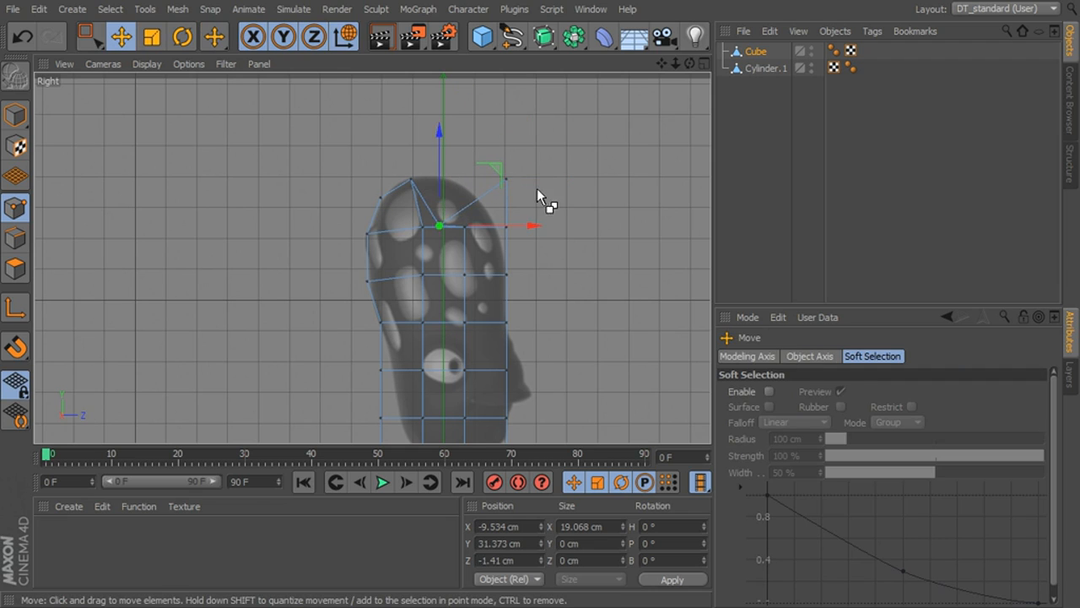
{"action": "key", "text": "ctrl+z"}
{"action": "key", "text": "space"}
{"action": "left_click_drag", "start_coordinate": [535, 141], "coordinate": [486, 190]}
{"action": "left_click_drag", "start_coordinate": [504, 123], "coordinate": [509, 143]}
{"action": "left_click_drag", "start_coordinate": [587, 203], "coordinate": [576, 201]}
{"action": "key", "text": "space"}
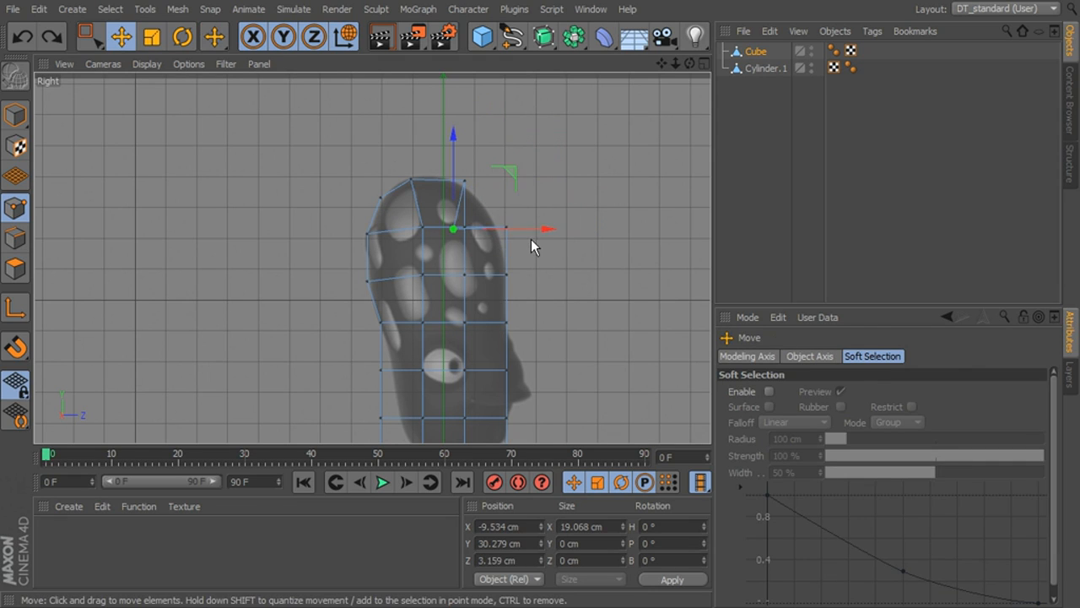
{"action": "key", "text": "space"}
{"action": "left_click_drag", "start_coordinate": [528, 240], "coordinate": [502, 216]}
{"action": "left_click_drag", "start_coordinate": [585, 225], "coordinate": [581, 226]}
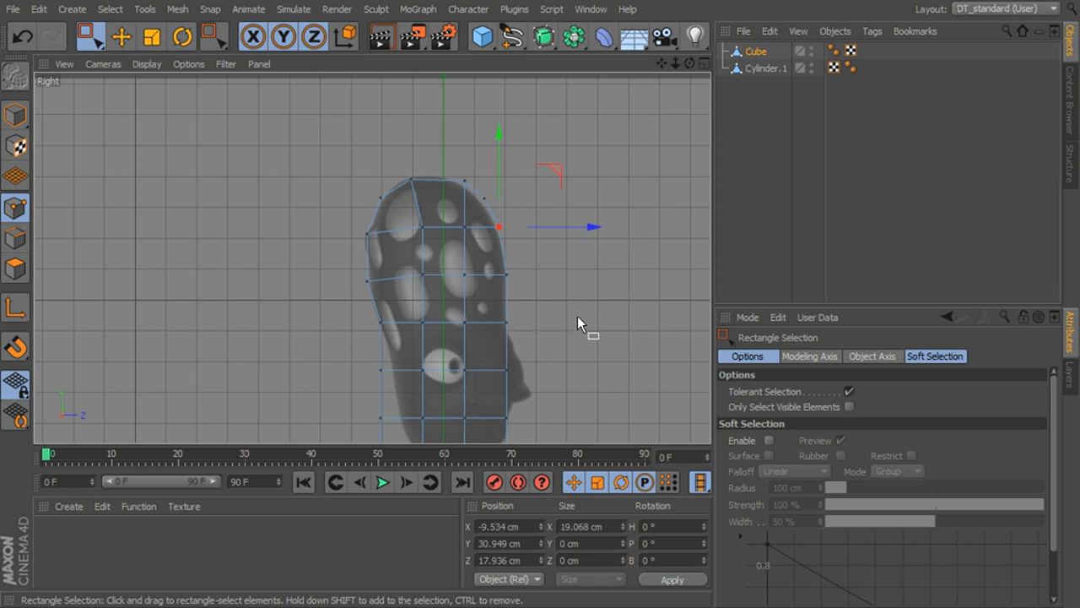
- Move the back edge point at eye height inward to about Z -16 cm to follow the head outline
{"action": "middle_click_drag", "start_coordinate": [577, 316], "coordinate": [603, 191], "text": "alt"}
{"action": "key", "text": "space"}
{"action": "key", "text": "w"}
{"action": "left_click_drag", "start_coordinate": [416, 229], "coordinate": [392, 257]}
{"action": "key", "text": "ctrl+z"}
{"action": "key", "text": "space"}
{"action": "left_click_drag", "start_coordinate": [474, 246], "coordinate": [487, 245]}
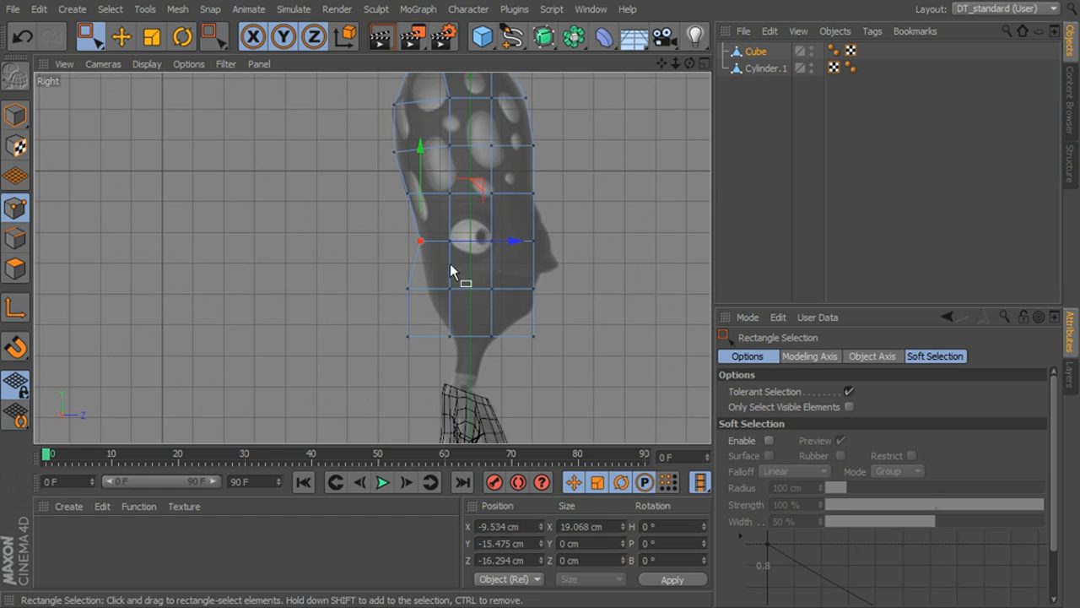
- Pull the lowest back points inward along the jaw outline and move the bottom front corner to about Y -41.5 cm, Z 16 cm
{"action": "left_click_drag", "start_coordinate": [421, 280], "coordinate": [393, 361]}
{"action": "mouse_move", "coordinate": [455, 337]}
{"action": "left_mouse_down"}
{"action": "mouse_move", "coordinate": [474, 339]}
{"action": "mouse_move", "coordinate": [446, 350]}
{"action": "mouse_move", "coordinate": [491, 336]}
{"action": "mouse_move", "coordinate": [414, 358]}
{"action": "mouse_move", "coordinate": [477, 340]}
{"action": "left_mouse_up"}
{"action": "left_click", "coordinate": [471, 340]}
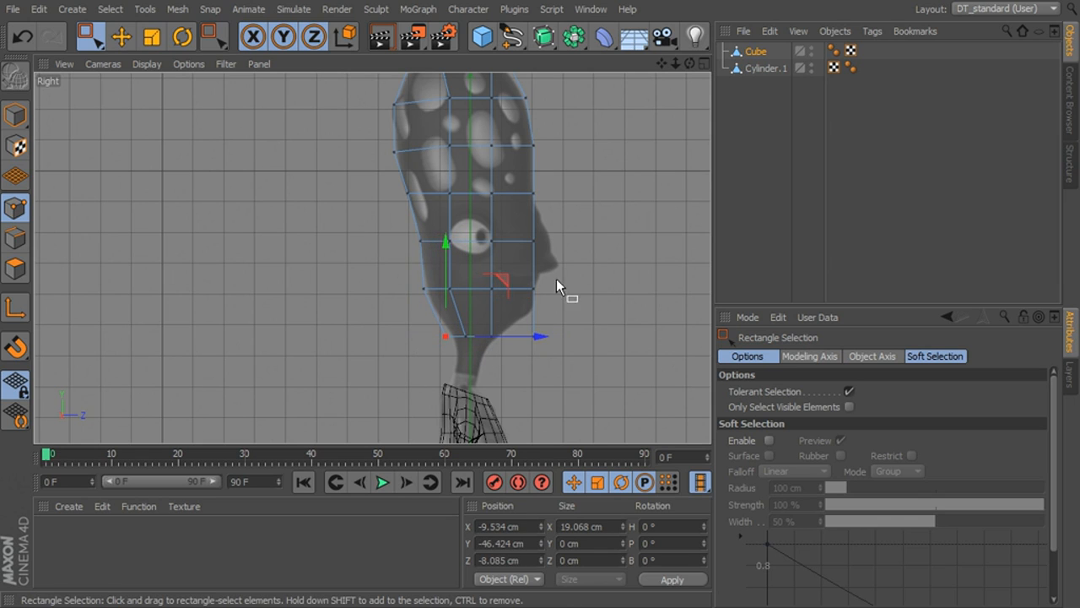
{"action": "left_click_drag", "start_coordinate": [550, 320], "coordinate": [511, 357]}
{"action": "left_click_drag", "start_coordinate": [572, 338], "coordinate": [518, 294]}
- In the front view, fit the outer column's middle and lower points to the head outline, reaching about X -20.6 cm at eye height
{"action": "middle_click", "coordinate": [604, 225]}
{"action": "middle_click", "coordinate": [599, 325]}
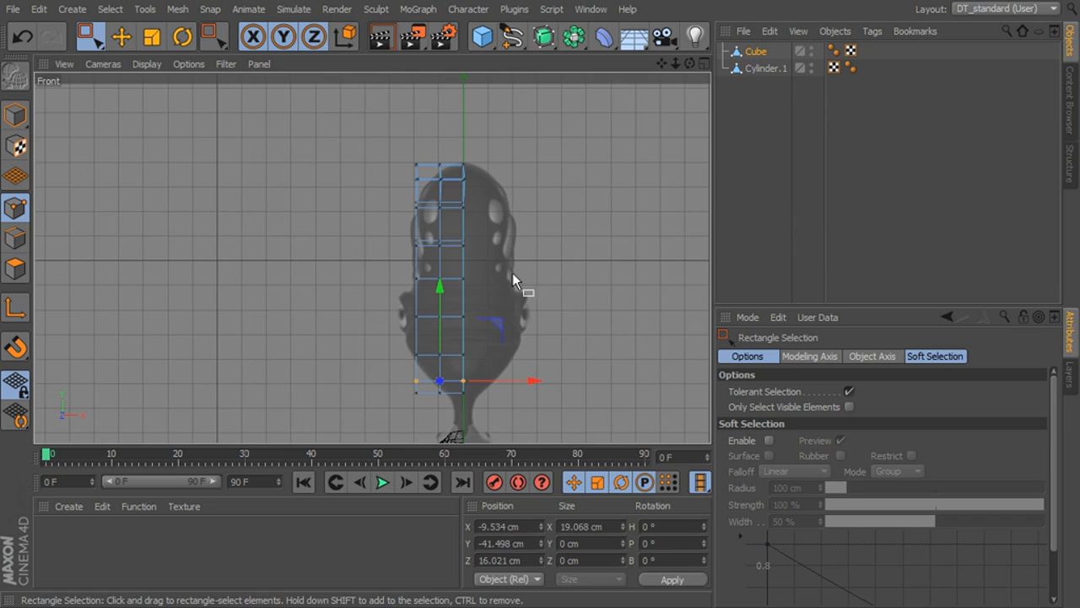
{"action": "scroll", "coordinate": [448, 275], "scroll_direction": "up", "scroll_amount": 1}
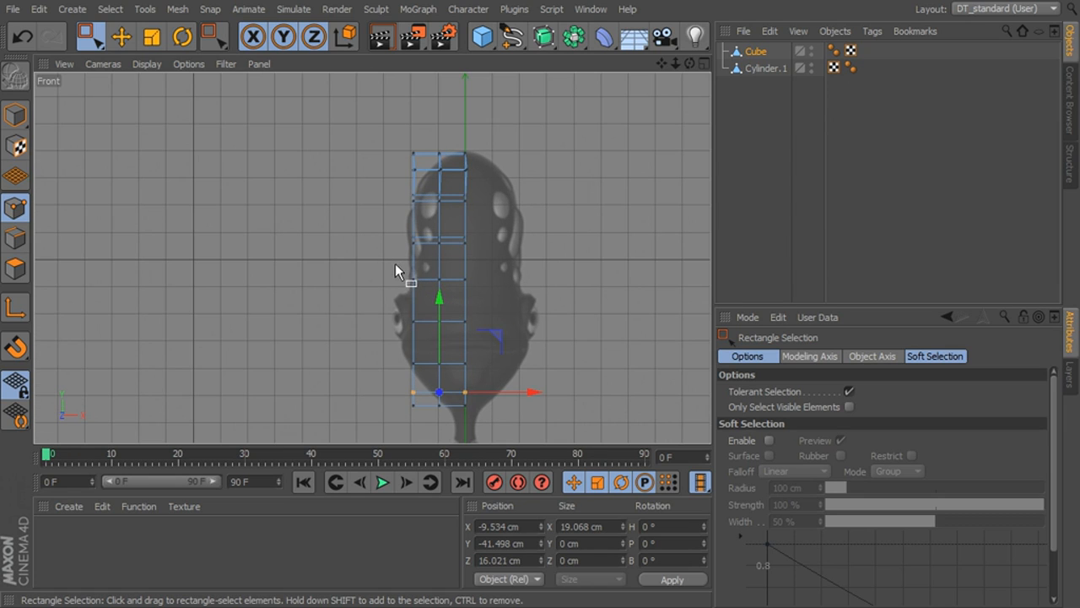
{"action": "mouse_move", "coordinate": [390, 262]}
{"action": "left_mouse_down"}
{"action": "mouse_move", "coordinate": [428, 299]}
{"action": "mouse_move", "coordinate": [451, 283]}
{"action": "mouse_move", "coordinate": [437, 325]}
{"action": "mouse_move", "coordinate": [467, 321]}
{"action": "left_mouse_up"}
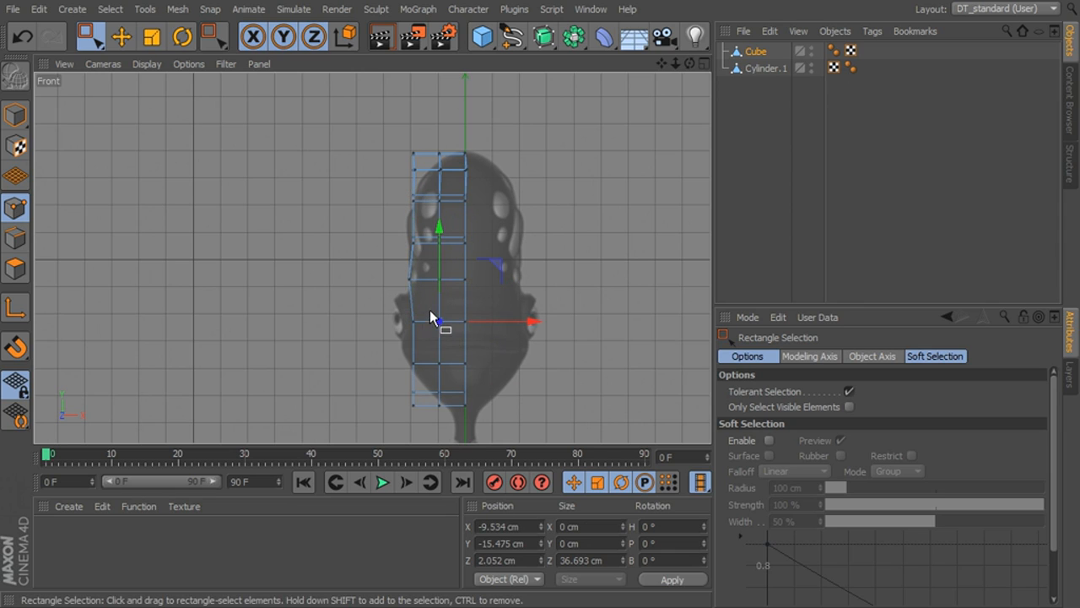
{"action": "key", "text": "ctrl+z"}
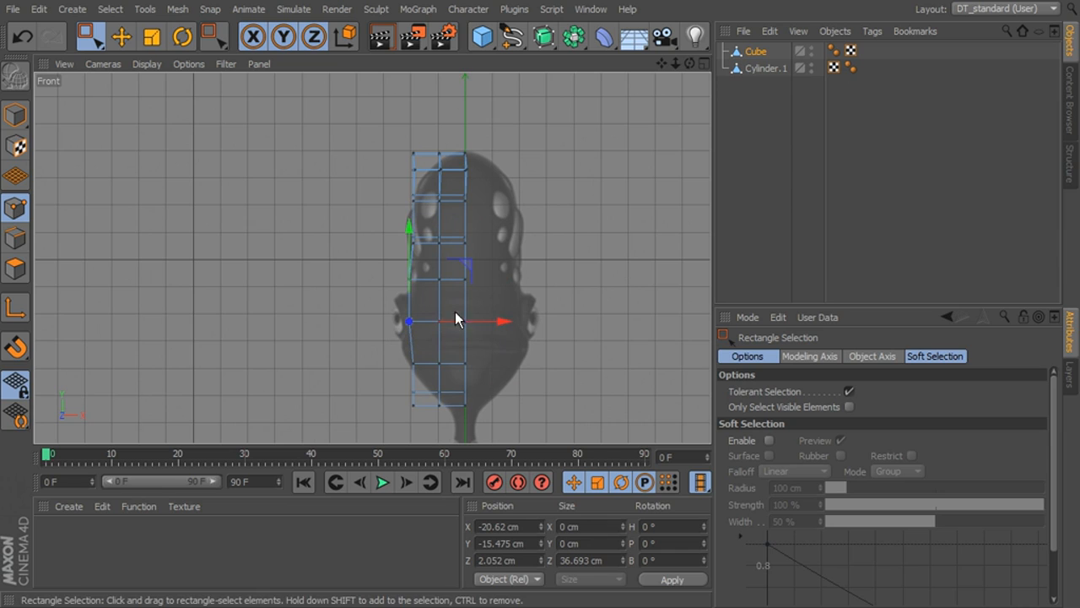
{"action": "mouse_move", "coordinate": [425, 356]}
{"action": "left_mouse_down"}
{"action": "mouse_move", "coordinate": [404, 374]}
{"action": "mouse_move", "coordinate": [393, 417]}
{"action": "mouse_move", "coordinate": [419, 348]}
{"action": "left_mouse_up"}
- Lower the middle column's top points to about Y 41.1 cm and the outer top points to about Y 38.6 cm, X -17.8 cm
{"action": "left_click_drag", "start_coordinate": [448, 135], "coordinate": [432, 180]}
{"action": "left_click_drag", "start_coordinate": [440, 124], "coordinate": [440, 131]}
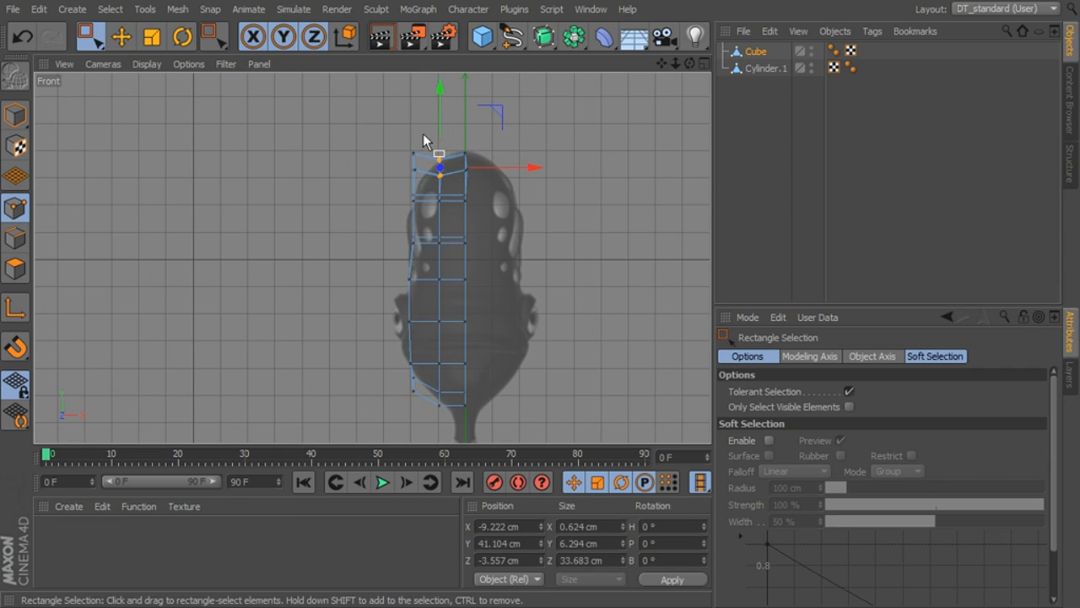
{"action": "left_click_drag", "start_coordinate": [409, 176], "coordinate": [408, 176]}
{"action": "left_click_drag", "start_coordinate": [414, 129], "coordinate": [415, 141]}
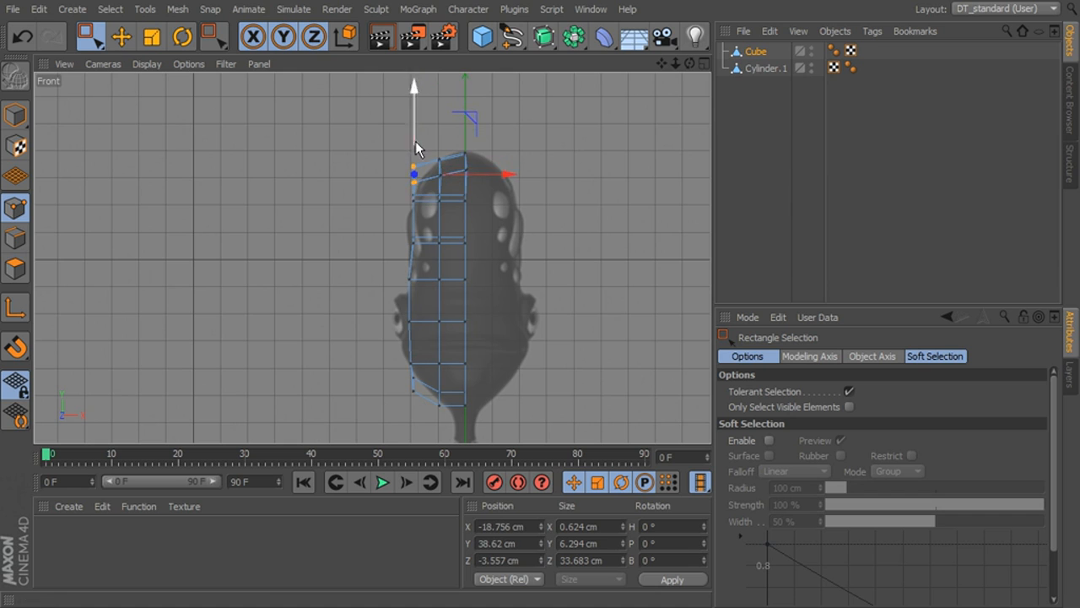
{"action": "left_click_drag", "start_coordinate": [479, 175], "coordinate": [488, 172]}
- In the perspective view, live-select the head's outer front corner points and move them along Z to about 15.7 cm
{"action": "middle_click", "coordinate": [619, 199]}
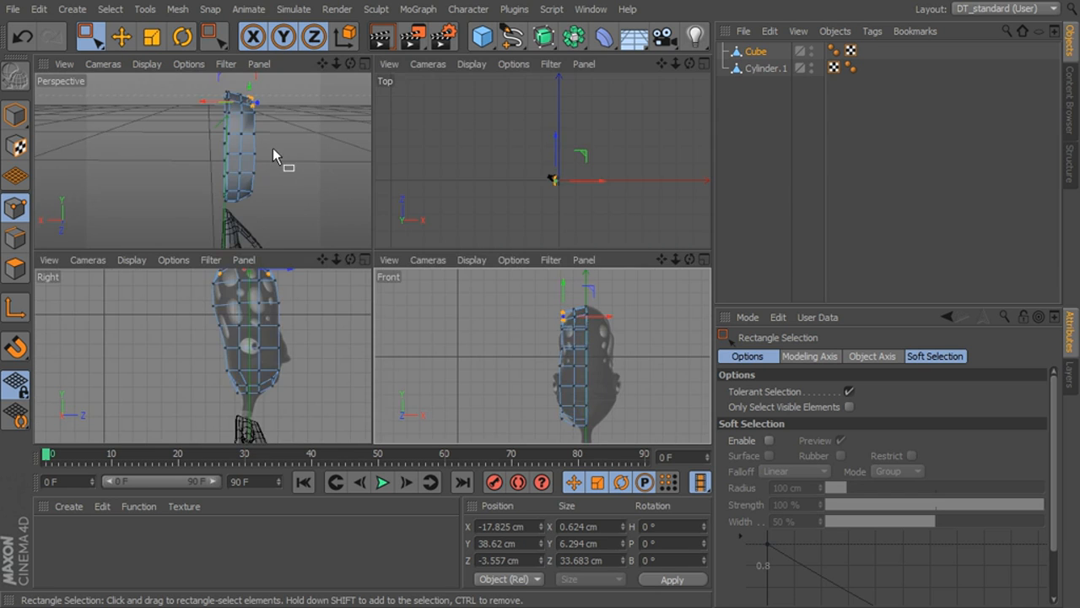
{"action": "middle_click", "coordinate": [273, 147]}
{"action": "left_click_drag", "start_coordinate": [400, 175], "coordinate": [436, 244], "text": "alt"}
{"action": "left_click_drag", "start_coordinate": [91, 36], "coordinate": [121, 59]}
{"action": "mouse_move", "coordinate": [445, 215]}
{"action": "left_mouse_down"}
{"action": "mouse_move", "coordinate": [428, 364]}
{"action": "mouse_move", "coordinate": [446, 411]}
{"action": "mouse_move", "coordinate": [425, 397]}
{"action": "mouse_move", "coordinate": [449, 331]}
{"action": "mouse_move", "coordinate": [333, 405]}
{"action": "left_mouse_up"}
{"action": "left_click_drag", "start_coordinate": [339, 394], "coordinate": [344, 392]}
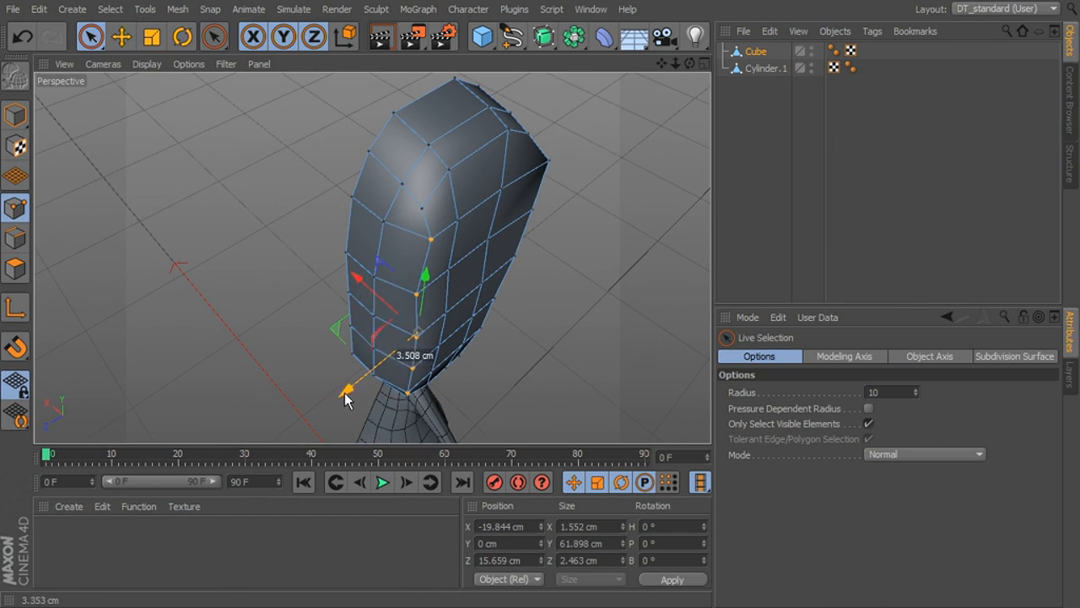
- Round the outer back edge by adjusting its column of points and the upper corner point in the perspective view
{"action": "mouse_move", "coordinate": [375, 294]}
{"action": "left_mouse_down"}
{"action": "mouse_move", "coordinate": [367, 286]}
{"action": "mouse_move", "coordinate": [422, 215]}
{"action": "mouse_move", "coordinate": [323, 260]}
{"action": "mouse_move", "coordinate": [315, 283]}
{"action": "mouse_move", "coordinate": [567, 248]}
{"action": "mouse_move", "coordinate": [374, 212]}
{"action": "mouse_move", "coordinate": [454, 184]}
{"action": "mouse_move", "coordinate": [448, 261]}
{"action": "mouse_move", "coordinate": [405, 372]}
{"action": "left_mouse_up"}
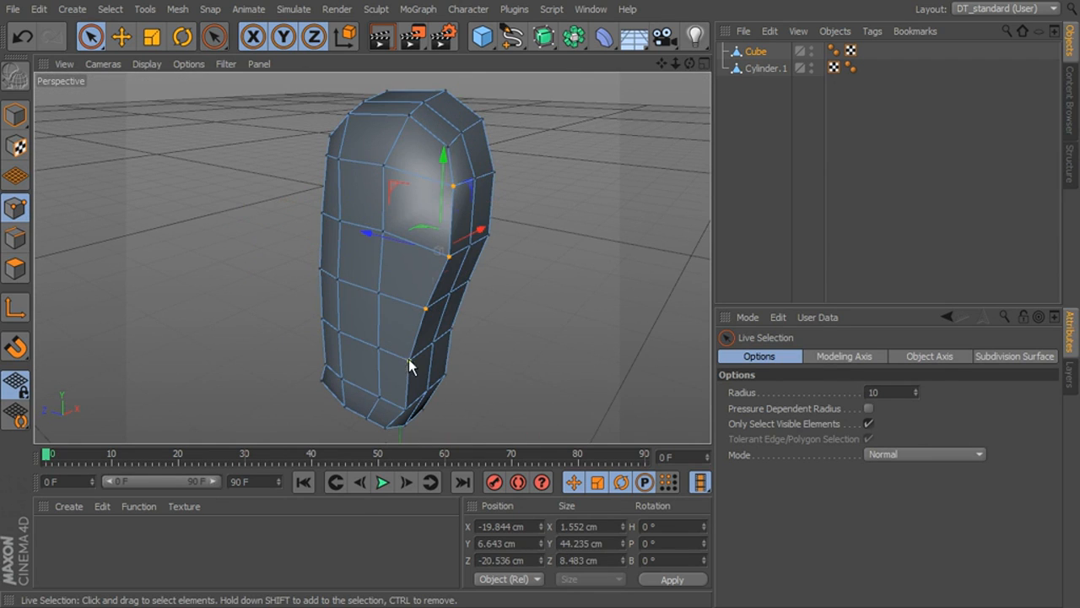
{"action": "left_click_drag", "start_coordinate": [407, 409], "coordinate": [408, 413]}
{"action": "mouse_move", "coordinate": [442, 282]}
{"action": "left_mouse_down", "text": "alt"}
{"action": "mouse_move", "coordinate": [415, 307]}
{"action": "mouse_move", "coordinate": [380, 293]}
{"action": "mouse_move", "coordinate": [469, 252]}
{"action": "mouse_move", "coordinate": [541, 160]}
{"action": "mouse_move", "coordinate": [522, 216]}
{"action": "mouse_move", "coordinate": [463, 205]}
{"action": "left_mouse_up", "text": "alt"}
{"action": "left_click", "coordinate": [453, 211]}
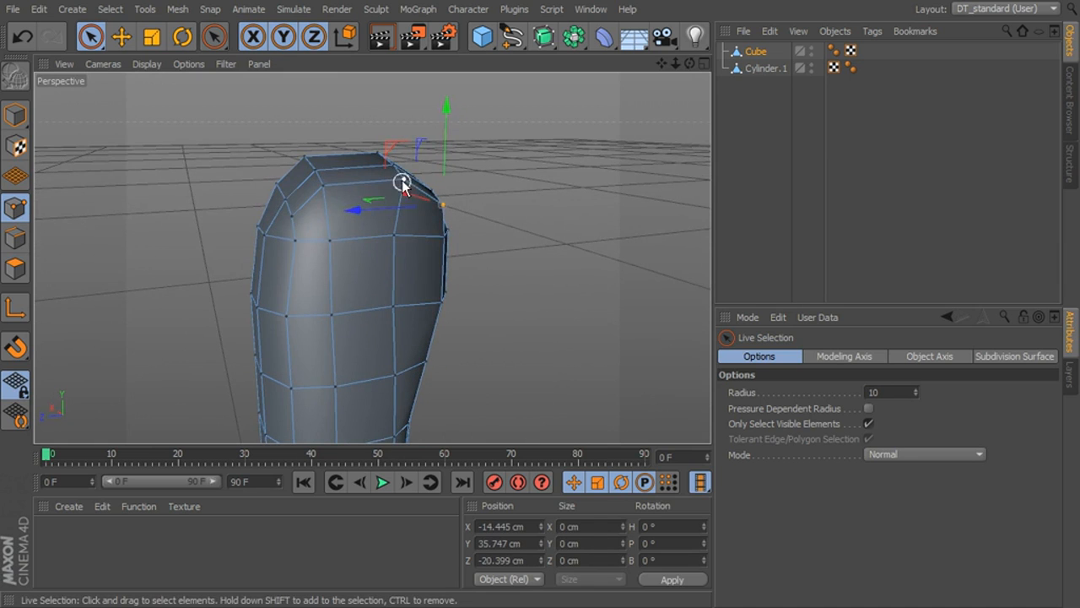
- Reposition the individual points around the top of the head to round off its outer corners
{"action": "left_click", "coordinate": [331, 178], "text": "shift"}
{"action": "left_click_drag", "start_coordinate": [355, 196], "coordinate": [360, 225], "text": "alt"}
{"action": "left_click", "coordinate": [425, 233]}
{"action": "left_click_drag", "start_coordinate": [414, 188], "coordinate": [443, 292]}
{"action": "left_click", "coordinate": [386, 211]}
{"action": "left_click_drag", "start_coordinate": [316, 242], "coordinate": [319, 236]}
{"action": "left_click_drag", "start_coordinate": [400, 184], "coordinate": [393, 173]}
- Round the lower outer corners, moving the bottom front corner point to about X -14.8 cm, Y -37.7 cm, Z 12.9 cm
{"action": "left_click_drag", "start_coordinate": [413, 219], "coordinate": [688, 271], "text": "alt"}
{"action": "left_click", "coordinate": [346, 277]}
{"action": "middle_click_drag", "start_coordinate": [577, 273], "coordinate": [617, 306], "text": "alt"}
{"action": "left_click_drag", "start_coordinate": [617, 306], "coordinate": [566, 381], "text": "alt"}
{"action": "left_click", "coordinate": [505, 319]}
{"action": "left_click_drag", "start_coordinate": [517, 314], "coordinate": [369, 300], "text": "alt"}
{"action": "left_click", "coordinate": [469, 301]}
{"action": "left_click_drag", "start_coordinate": [442, 253], "coordinate": [239, 260]}
{"action": "mouse_move", "coordinate": [240, 300]}
{"action": "left_mouse_down"}
{"action": "mouse_move", "coordinate": [457, 362]}
{"action": "mouse_move", "coordinate": [369, 324]}
{"action": "mouse_move", "coordinate": [251, 316]}
{"action": "left_mouse_up"}
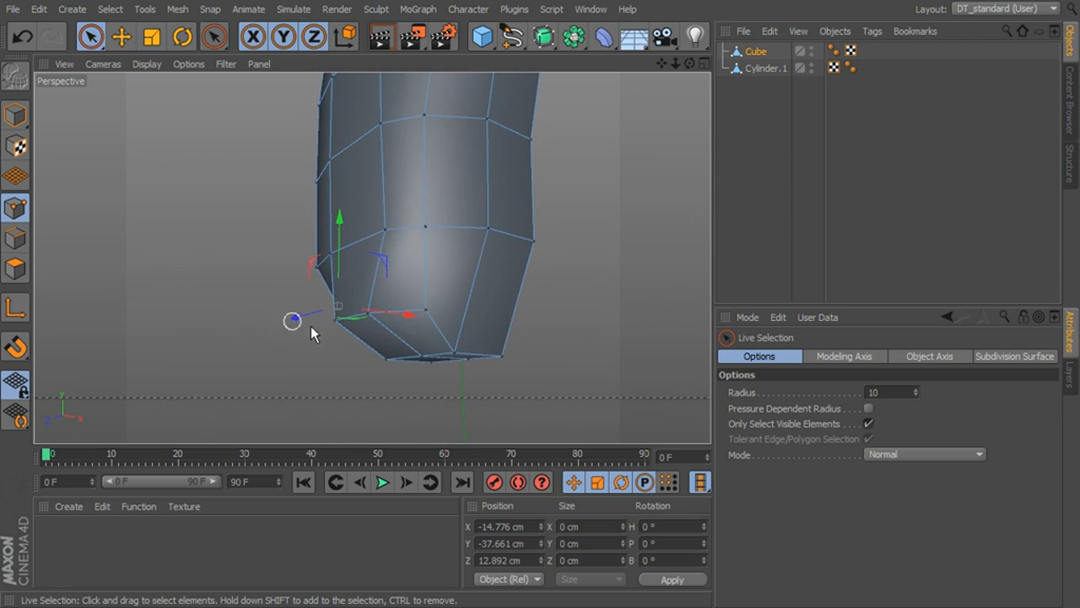
- Select the two outer middle points on the head's underside and raise them to about Y -44.8 cm
{"action": "left_click", "coordinate": [457, 354]}
{"action": "left_click_drag", "start_coordinate": [429, 355], "coordinate": [413, 374], "text": "alt"}
{"action": "left_click", "coordinate": [384, 369]}
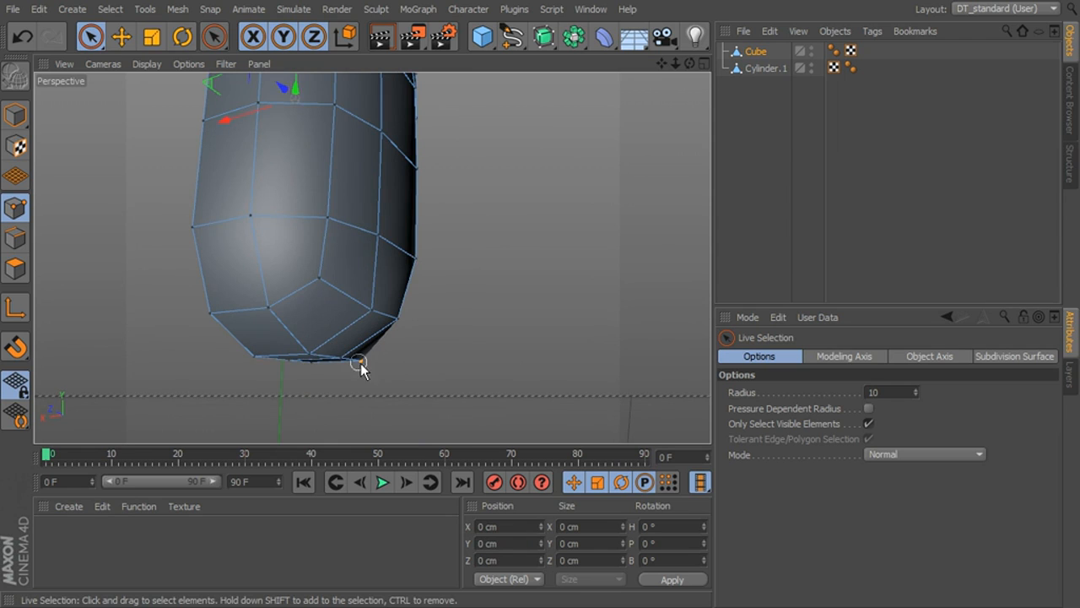
{"action": "left_click_drag", "start_coordinate": [306, 350], "coordinate": [357, 345]}
{"action": "left_click_drag", "start_coordinate": [357, 345], "coordinate": [359, 355], "text": "alt"}
{"action": "left_click_drag", "start_coordinate": [340, 310], "coordinate": [338, 295]}
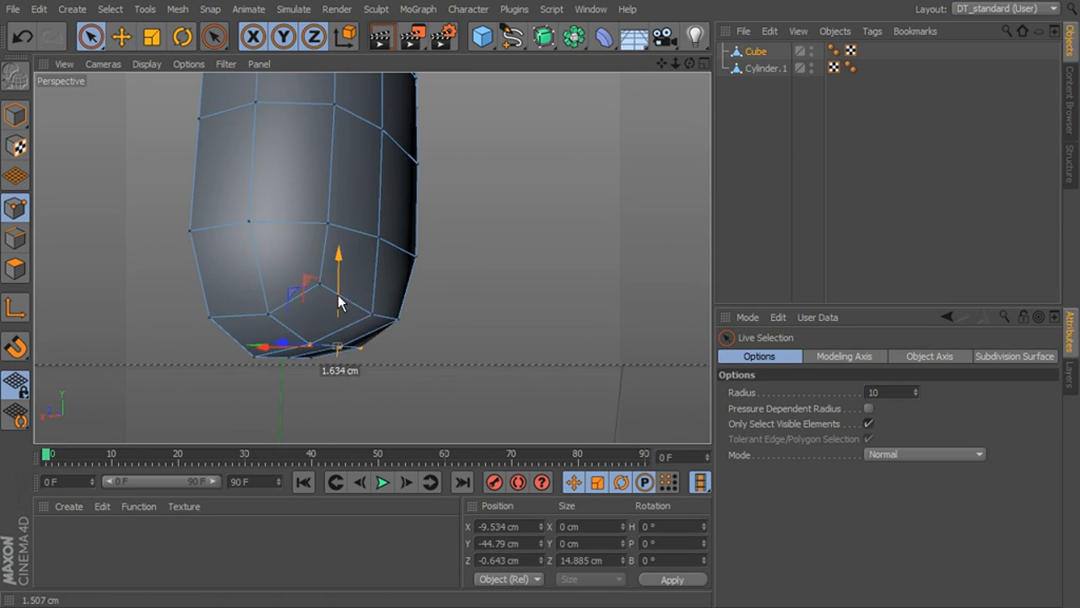
- Raise the remaining outer points on the head's underside to round the bottom of the head
{"action": "left_click", "coordinate": [551, 360]}
{"action": "left_click_drag", "start_coordinate": [550, 359], "coordinate": [466, 365], "text": "alt"}
{"action": "left_click_drag", "start_coordinate": [453, 297], "coordinate": [455, 283]}
{"action": "left_click_drag", "start_coordinate": [380, 346], "coordinate": [435, 325]}
{"action": "left_click", "coordinate": [434, 322]}
{"action": "left_click_drag", "start_coordinate": [434, 283], "coordinate": [434, 263]}
{"action": "left_click", "coordinate": [552, 297]}
{"action": "left_click_drag", "start_coordinate": [574, 305], "coordinate": [500, 313], "text": "alt"}
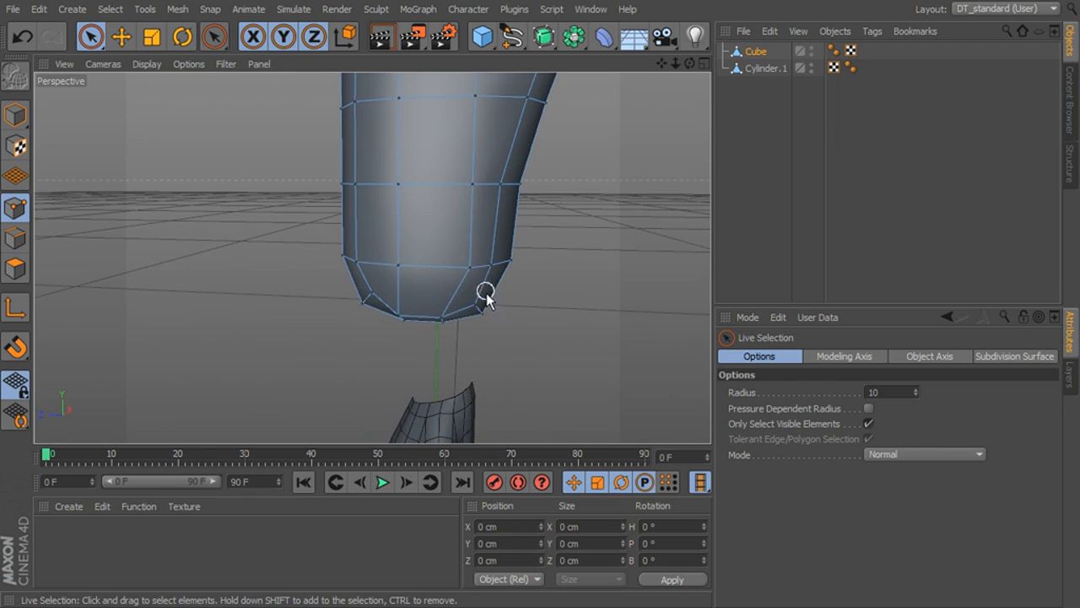
- Shift the lower side points along Z to even out the mesh, placing the eye-height one at about Z -4.8 cm
{"action": "left_click", "coordinate": [473, 270]}
{"action": "left_click_drag", "start_coordinate": [416, 267], "coordinate": [397, 264]}
{"action": "middle_click_drag", "start_coordinate": [488, 293], "coordinate": [512, 382], "text": "alt"}
{"action": "left_click", "coordinate": [498, 279]}
{"action": "left_click_drag", "start_coordinate": [396, 277], "coordinate": [428, 277]}
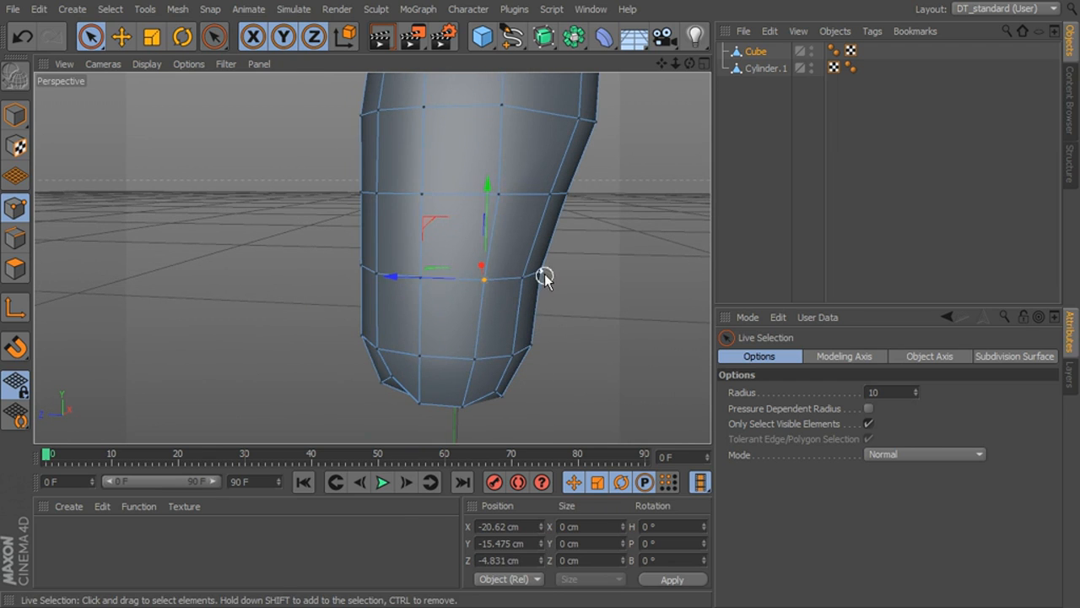
- Examine the reshaped head mesh from the back, the side and above
{"action": "middle_click_drag", "start_coordinate": [543, 273], "coordinate": [543, 323], "text": "alt"}
{"action": "left_click_drag", "start_coordinate": [542, 319], "coordinate": [588, 361], "text": "alt"}
{"action": "right_click_drag", "start_coordinate": [601, 355], "coordinate": [542, 346], "text": "alt"}
{"action": "middle_click_drag", "start_coordinate": [558, 317], "coordinate": [510, 334], "text": "alt"}
{"action": "left_click_drag", "start_coordinate": [510, 335], "coordinate": [342, 300], "text": "alt"}
{"action": "left_click_drag", "start_coordinate": [294, 210], "coordinate": [481, 309], "text": "alt"}
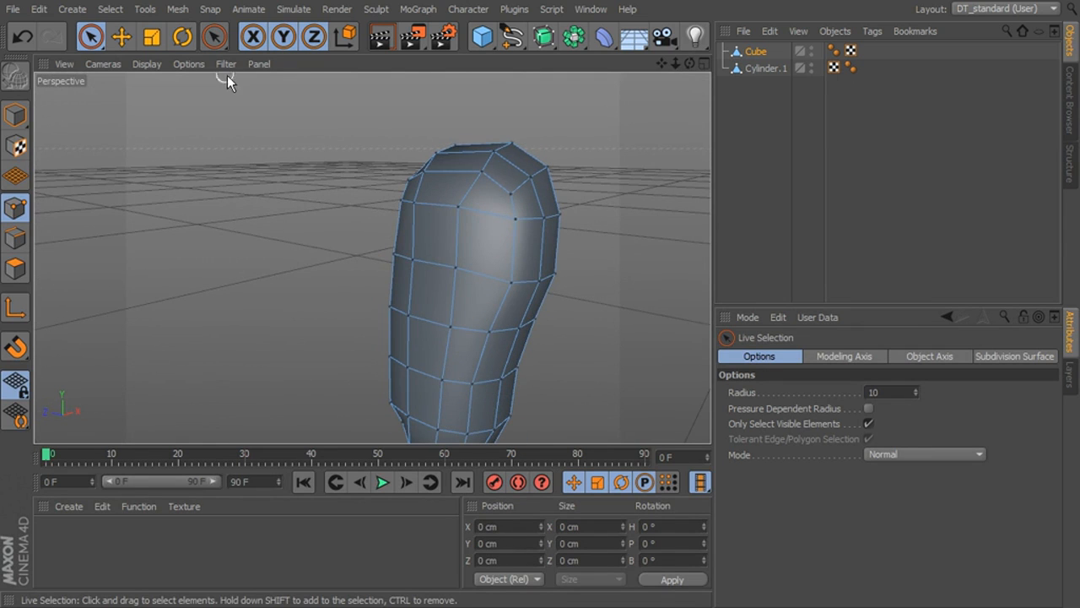
- Activate the Brush in Smooth mode with 17% strength and smooth the points on the head's side
{"action": "left_click", "coordinate": [143, 9]}
{"action": "mouse_move", "coordinate": [127, 8]}
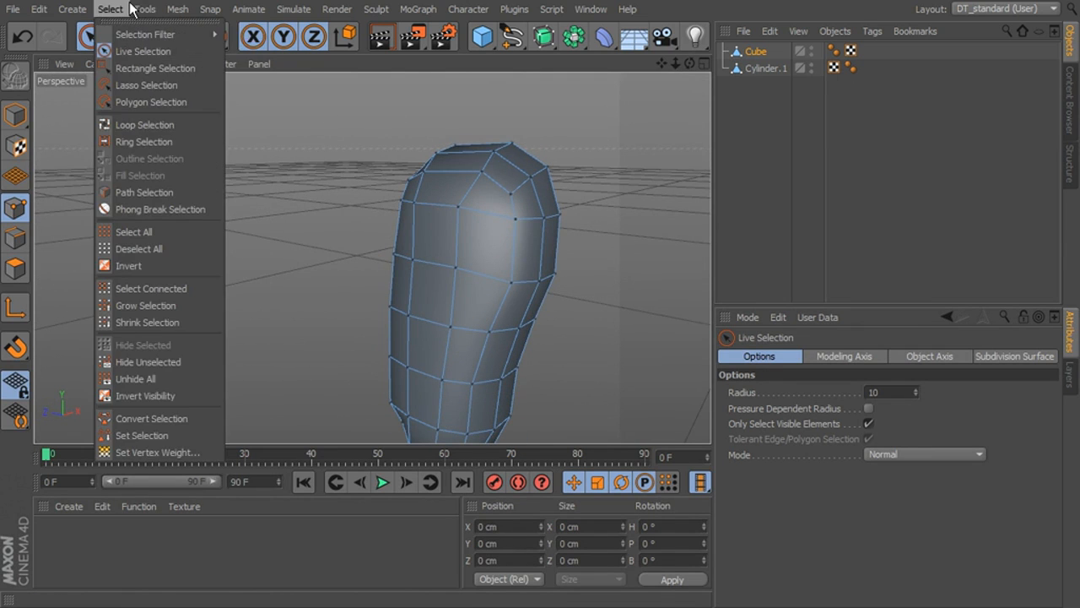
{"action": "mouse_move", "coordinate": [175, 9]}
{"action": "mouse_move", "coordinate": [209, 91]}
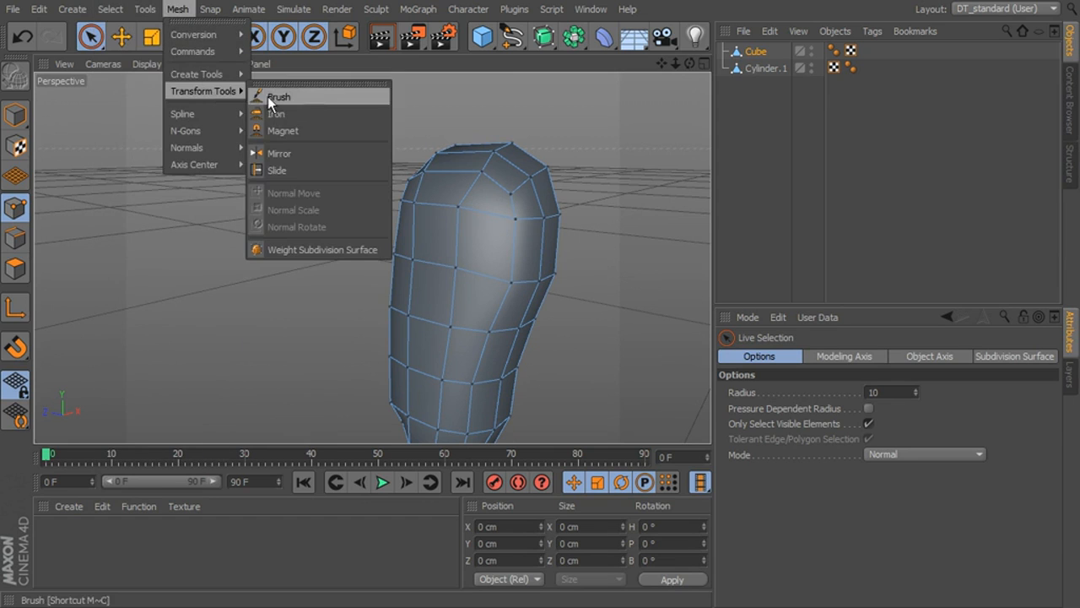
{"action": "left_click", "coordinate": [276, 97]}
{"action": "mouse_move", "coordinate": [496, 252]}
{"action": "left_mouse_down", "text": "alt"}
{"action": "mouse_move", "coordinate": [371, 256]}
{"action": "mouse_move", "coordinate": [396, 265]}
{"action": "left_mouse_up", "text": "alt"}
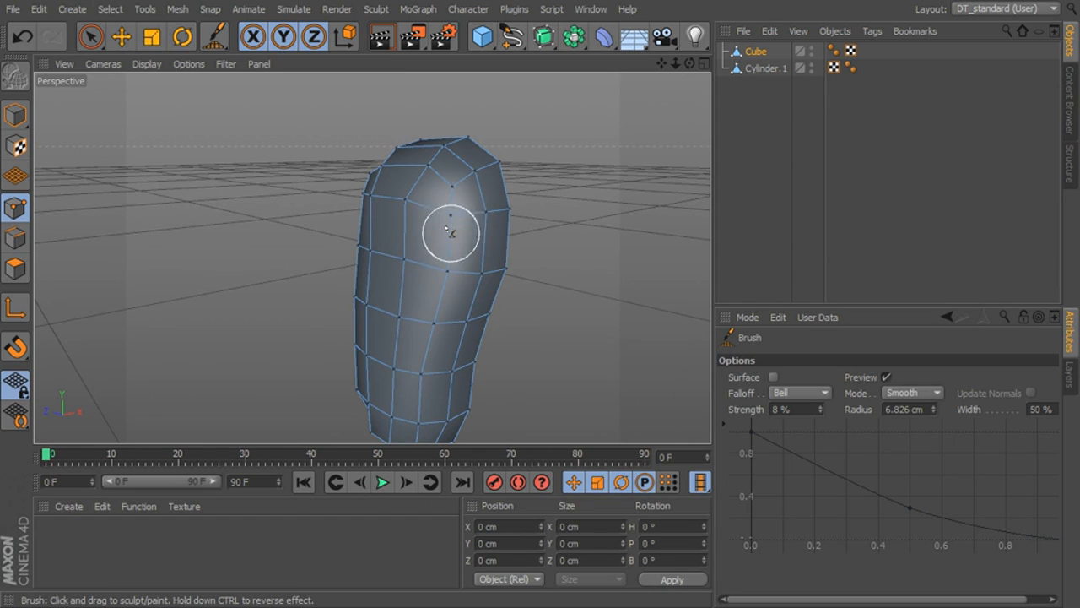
{"action": "left_click_drag", "start_coordinate": [823, 409], "coordinate": [825, 409]}
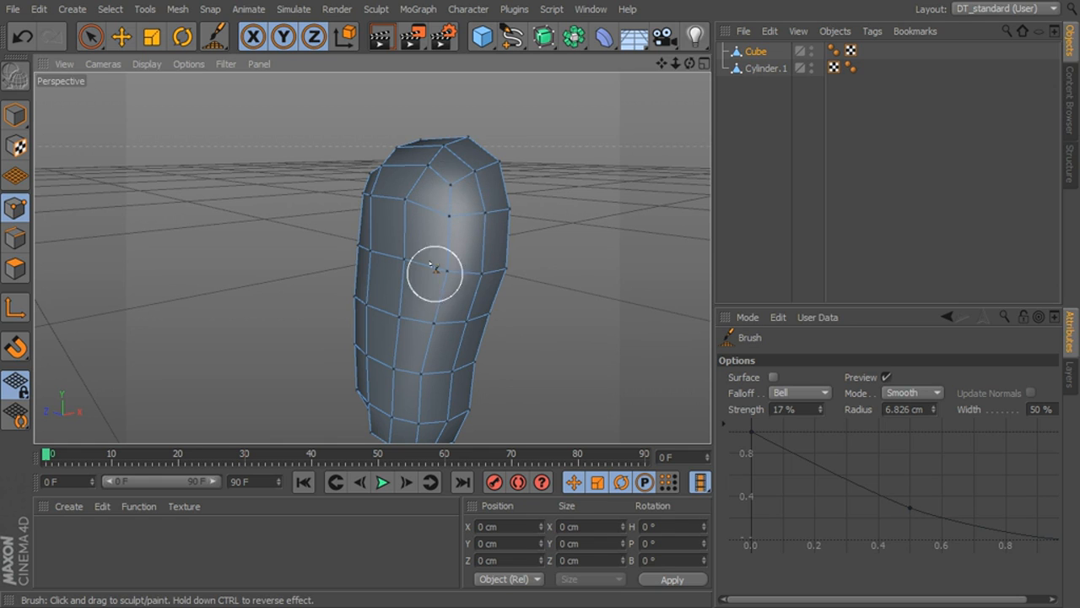
{"action": "mouse_move", "coordinate": [435, 406]}
{"action": "left_mouse_down", "text": "alt"}
{"action": "mouse_move", "coordinate": [417, 306]}
{"action": "mouse_move", "coordinate": [424, 345]}
{"action": "mouse_move", "coordinate": [644, 311]}
{"action": "mouse_move", "coordinate": [336, 367]}
{"action": "left_mouse_up", "text": "alt"}
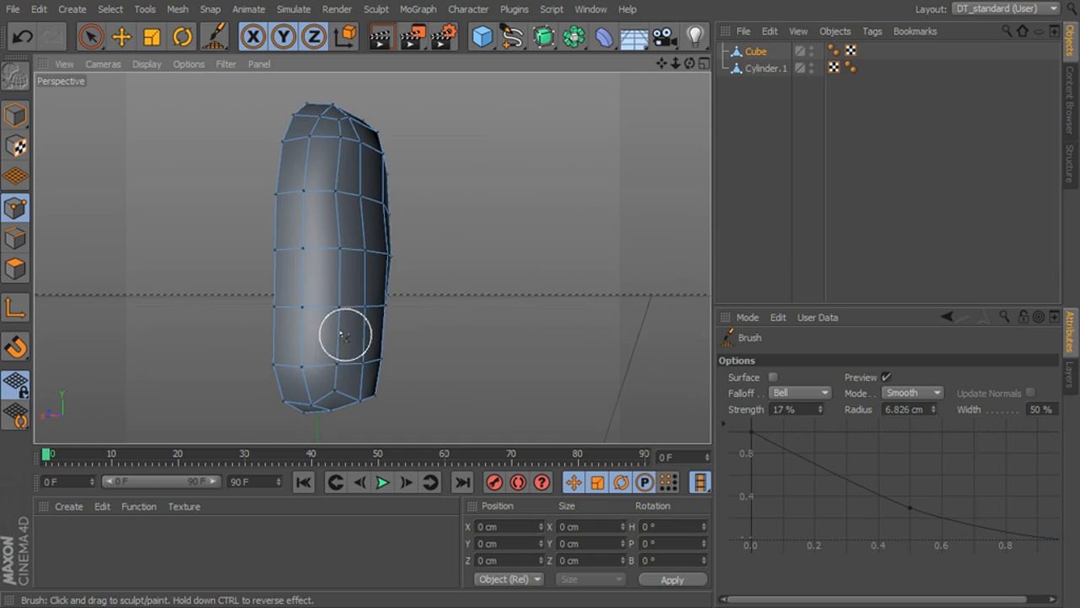
- Enlarge the brush radius to about 9.3 cm and smooth the front outer side of the head
{"action": "mouse_move", "coordinate": [380, 220]}
{"action": "left_mouse_down", "text": "alt"}
{"action": "mouse_move", "coordinate": [376, 246]}
{"action": "mouse_move", "coordinate": [334, 245]}
{"action": "left_mouse_up", "text": "alt"}
{"action": "middle_click_drag", "start_coordinate": [339, 235], "coordinate": [350, 235]}
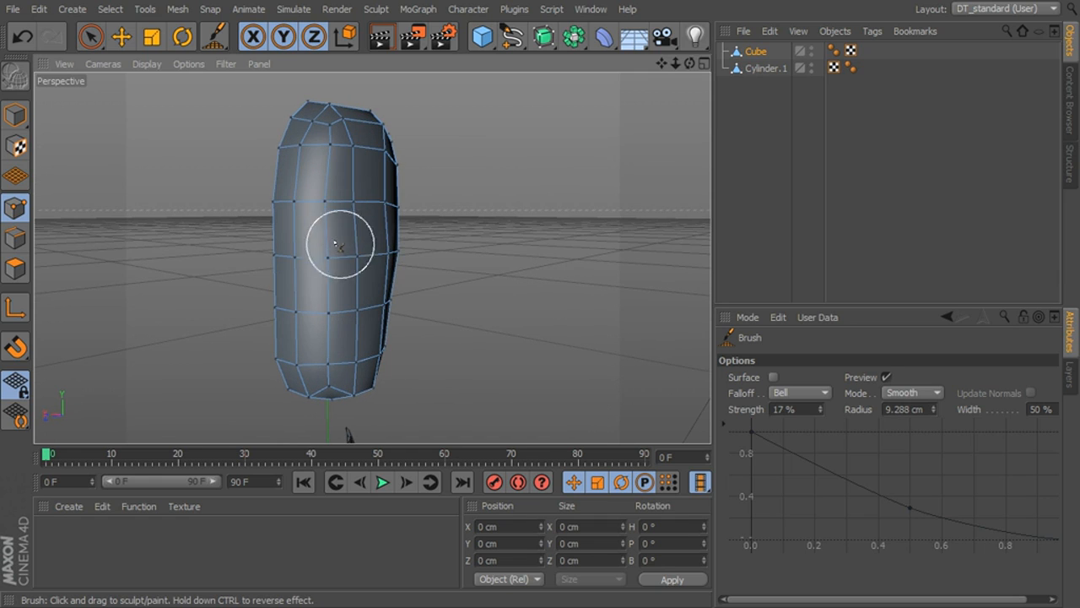
{"action": "mouse_move", "coordinate": [328, 230]}
{"action": "left_mouse_down", "text": "alt"}
{"action": "mouse_move", "coordinate": [346, 203]}
{"action": "mouse_move", "coordinate": [326, 146]}
{"action": "mouse_move", "coordinate": [374, 258]}
{"action": "mouse_move", "coordinate": [377, 312]}
{"action": "left_mouse_up", "text": "alt"}
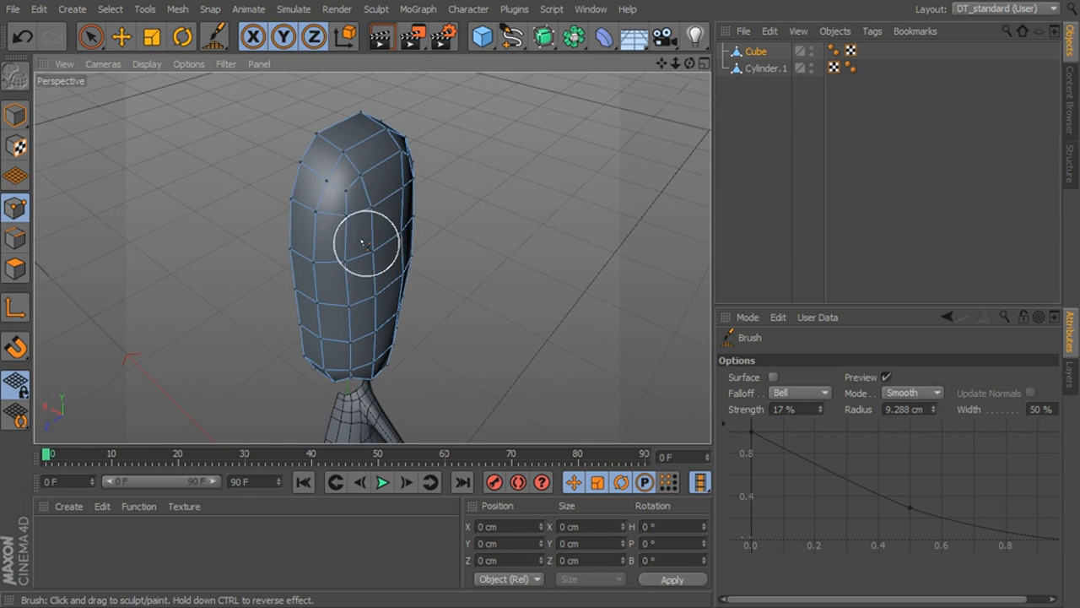
{"action": "left_click_drag", "start_coordinate": [393, 286], "coordinate": [352, 277], "text": "alt"}
{"action": "middle_click_drag", "start_coordinate": [354, 349], "coordinate": [379, 292], "text": "alt"}
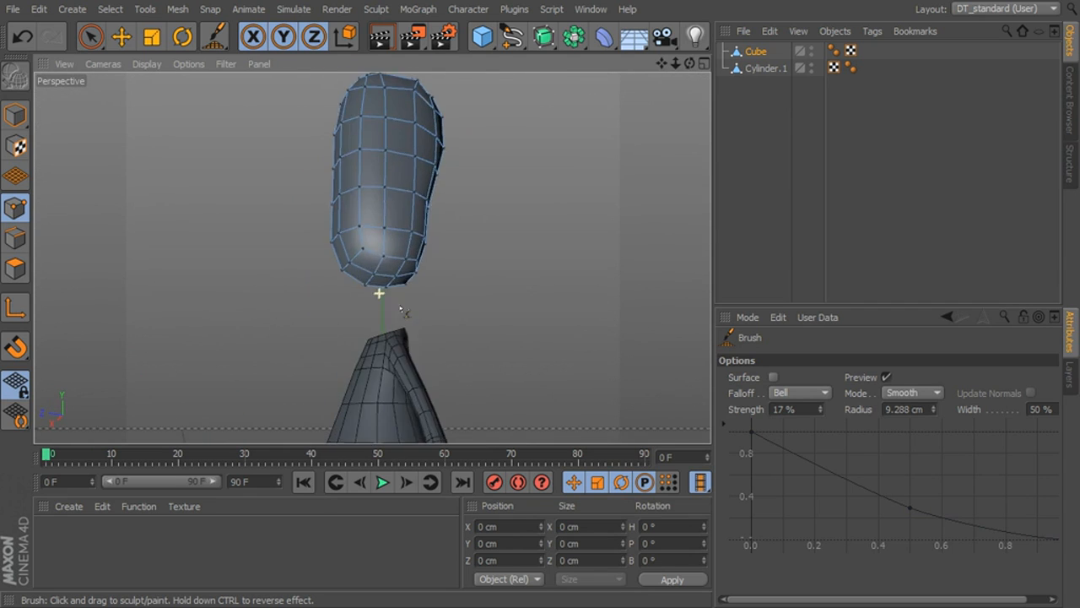
- Smooth the remaining uneven points across the head's back, crown and lower end with the Brush
{"action": "right_click_drag", "start_coordinate": [379, 292], "coordinate": [446, 256], "text": "alt"}
{"action": "left_click_drag", "start_coordinate": [424, 167], "coordinate": [173, 162], "text": "alt"}
{"action": "middle_click_drag", "start_coordinate": [550, 209], "coordinate": [500, 337], "text": "alt"}
{"action": "right_click_drag", "start_coordinate": [482, 320], "coordinate": [465, 315], "text": "alt"}
{"action": "left_click_drag", "start_coordinate": [444, 228], "coordinate": [591, 304], "text": "alt"}
{"action": "middle_click_drag", "start_coordinate": [368, 208], "coordinate": [372, 256], "text": "alt"}
{"action": "left_click_drag", "start_coordinate": [371, 255], "coordinate": [491, 330], "text": "alt"}
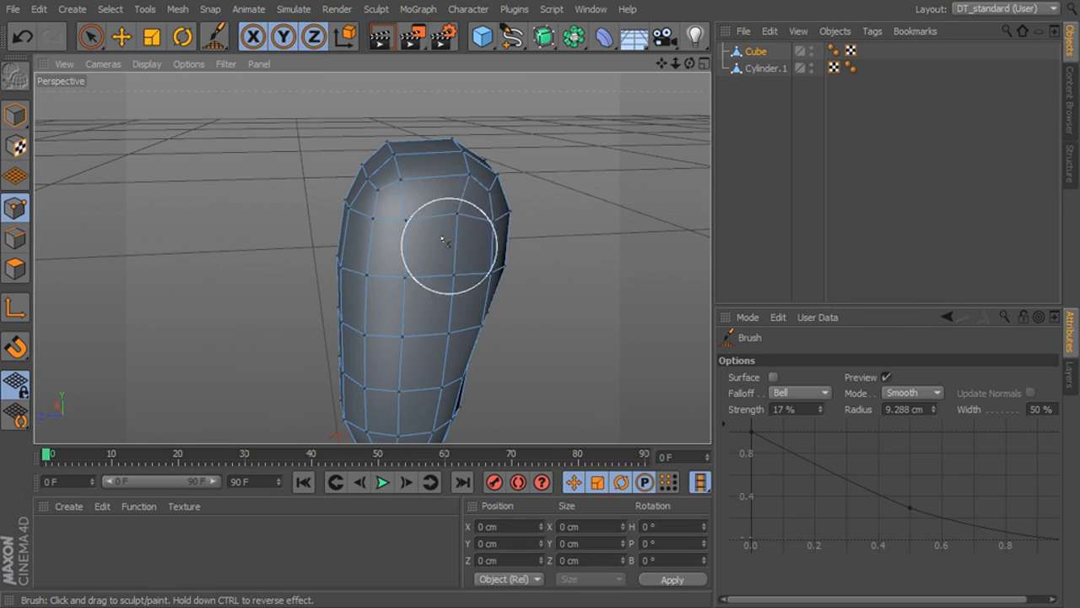
{"action": "mouse_move", "coordinate": [452, 195]}
{"action": "left_mouse_down", "text": "alt"}
{"action": "mouse_move", "coordinate": [441, 220]}
{"action": "mouse_move", "coordinate": [470, 217]}
{"action": "mouse_move", "coordinate": [413, 220]}
{"action": "mouse_move", "coordinate": [357, 194]}
{"action": "left_mouse_up", "text": "alt"}
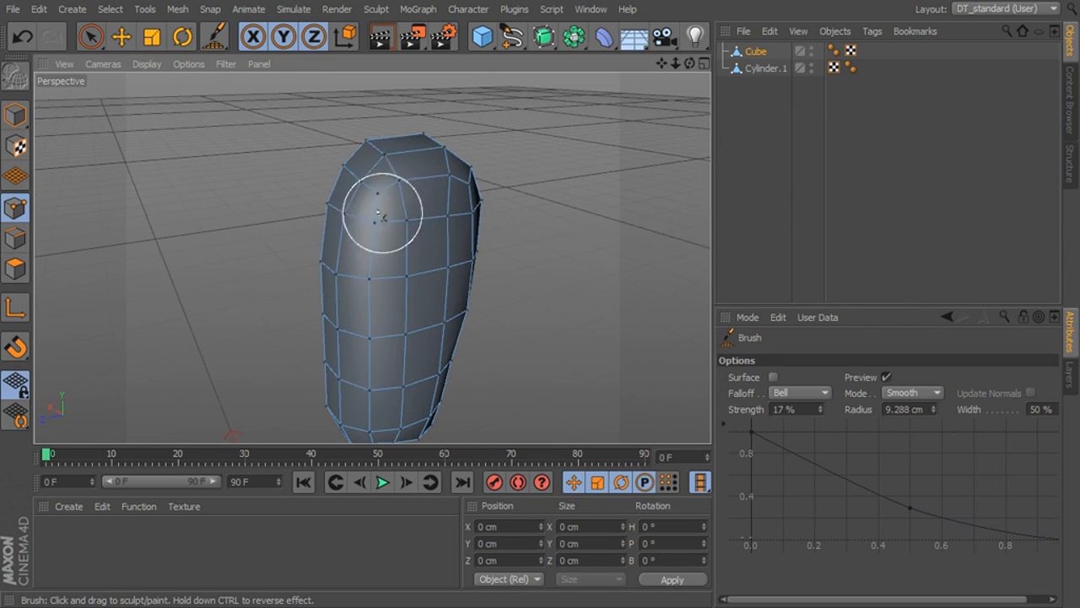
{"action": "right_click_drag", "start_coordinate": [439, 319], "coordinate": [390, 321], "text": "alt"}
{"action": "mouse_move", "coordinate": [391, 320]}
{"action": "left_mouse_down", "text": "alt"}
{"action": "mouse_move", "coordinate": [465, 315]}
{"action": "mouse_move", "coordinate": [471, 228]}
{"action": "left_mouse_up", "text": "alt"}
{"action": "right_click_drag", "start_coordinate": [470, 228], "coordinate": [520, 263], "text": "alt"}
{"action": "mouse_move", "coordinate": [520, 264]}
{"action": "left_mouse_down", "text": "alt"}
{"action": "mouse_move", "coordinate": [499, 255]}
{"action": "mouse_move", "coordinate": [484, 297]}
{"action": "mouse_move", "coordinate": [486, 285]}
{"action": "left_mouse_up", "text": "alt"}
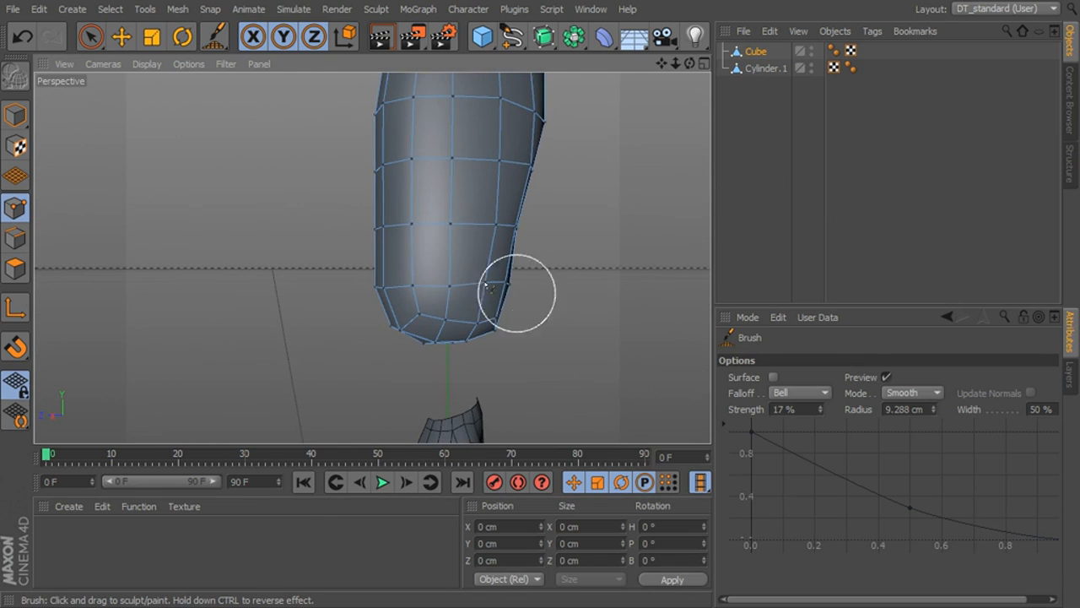
- Set the Brush to Smear mode and smear the lower side points into evenly spaced columns
{"action": "left_click", "coordinate": [895, 392]}
{"action": "left_click", "coordinate": [899, 402]}
{"action": "left_click_drag", "start_coordinate": [581, 303], "coordinate": [465, 294], "text": "alt"}
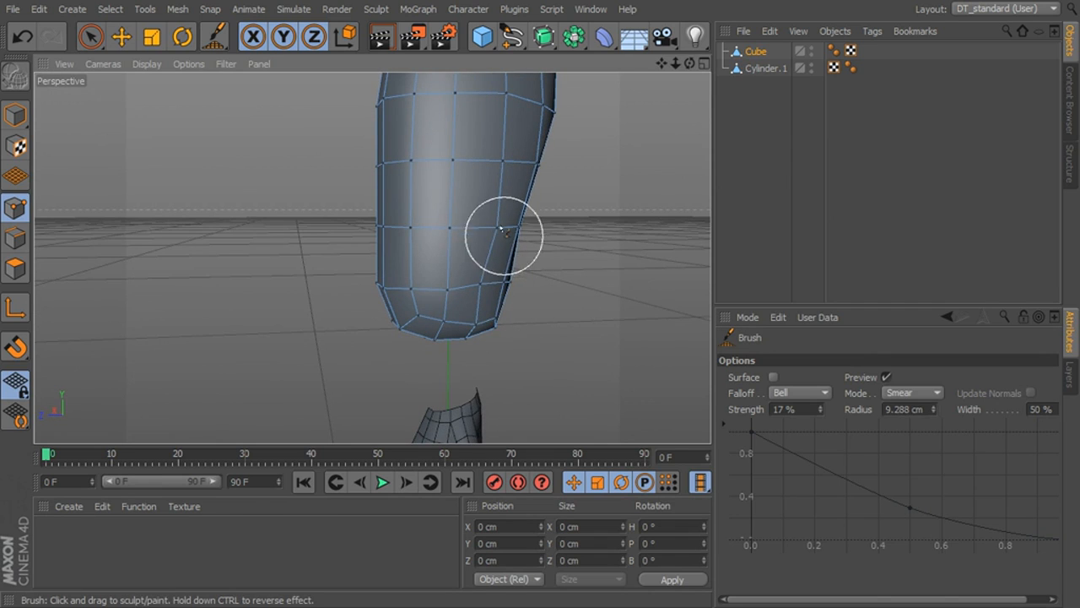
{"action": "mouse_move", "coordinate": [495, 229]}
{"action": "left_mouse_down", "text": "alt"}
{"action": "mouse_move", "coordinate": [540, 285]}
{"action": "mouse_move", "coordinate": [577, 283]}
{"action": "left_mouse_up", "text": "alt"}
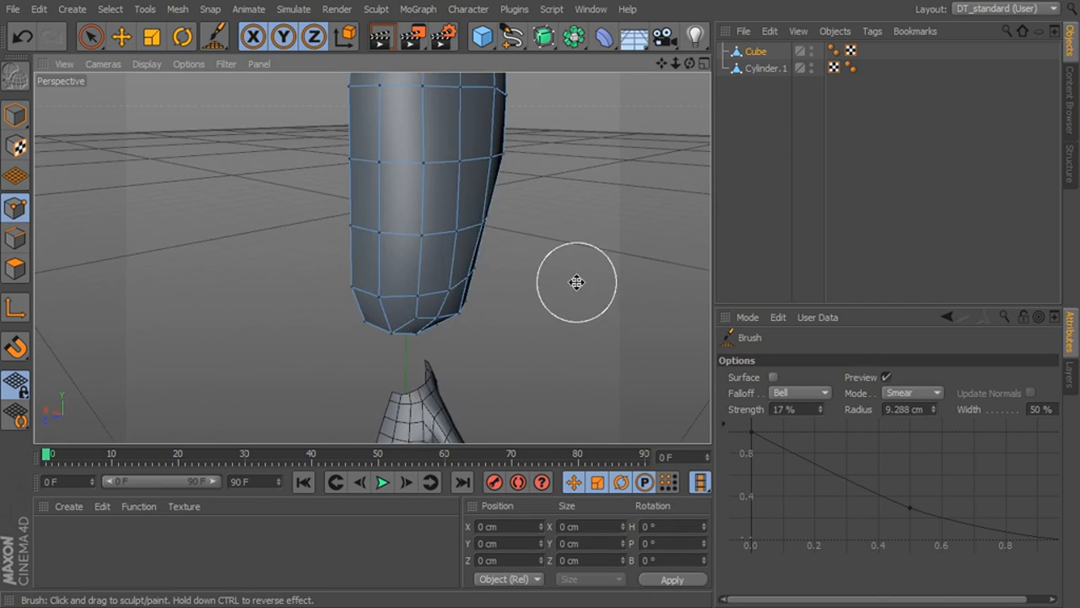
- Smear the head's points in the front and right views to match the reference image outlines
{"action": "middle_click", "coordinate": [576, 283]}
{"action": "middle_click_drag", "start_coordinate": [598, 365], "coordinate": [594, 343], "text": "alt"}
{"action": "right_click_drag", "start_coordinate": [593, 343], "coordinate": [625, 345], "text": "alt"}
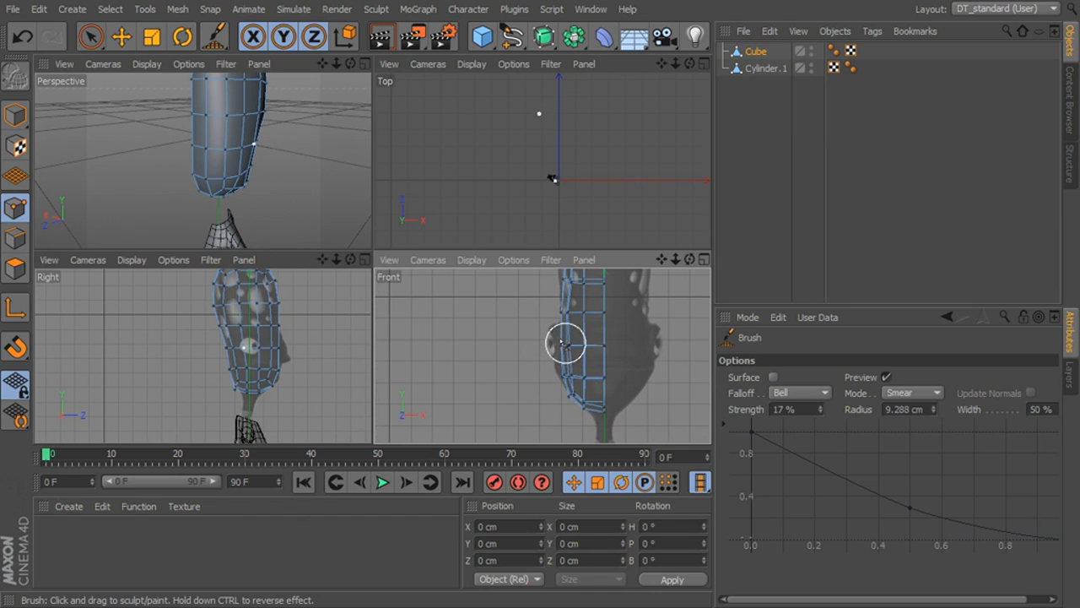
{"action": "middle_click_drag", "start_coordinate": [244, 334], "coordinate": [239, 369], "text": "alt"}
{"action": "right_click_drag", "start_coordinate": [239, 368], "coordinate": [282, 352], "text": "alt"}
{"action": "middle_click_drag", "start_coordinate": [285, 336], "coordinate": [294, 382], "text": "alt"}
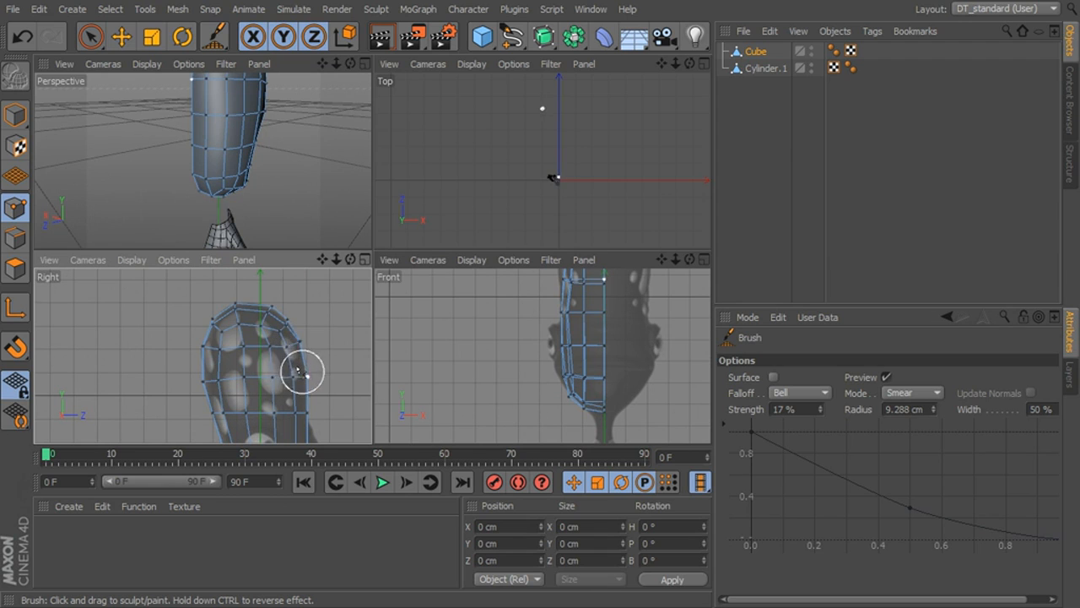
{"action": "middle_click_drag", "start_coordinate": [332, 406], "coordinate": [335, 308], "text": "alt"}
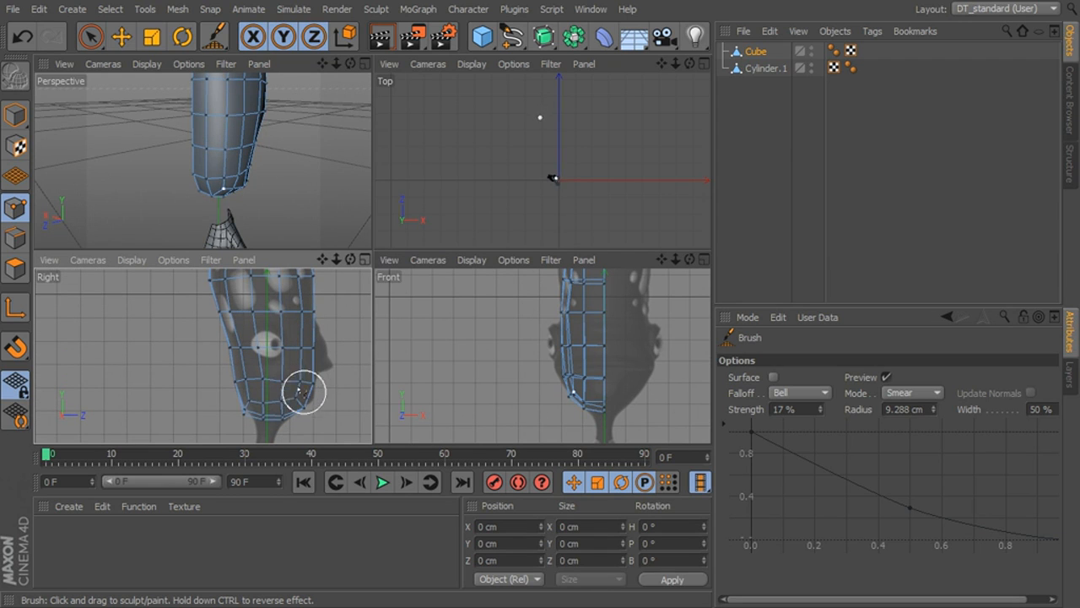
- Return to the enlarged perspective view and switch from point editing to Model mode
{"action": "middle_click", "coordinate": [297, 153]}
{"action": "left_click_drag", "start_coordinate": [374, 205], "coordinate": [422, 236], "text": "alt"}
{"action": "scroll", "coordinate": [489, 263], "scroll_direction": "down", "scroll_amount": 5}
{"action": "mouse_move", "coordinate": [490, 265]}
{"action": "left_mouse_down", "text": "alt"}
{"action": "mouse_move", "coordinate": [407, 242]}
{"action": "mouse_move", "coordinate": [286, 247]}
{"action": "mouse_move", "coordinate": [509, 268]}
{"action": "left_mouse_up", "text": "alt"}
{"action": "middle_click_drag", "start_coordinate": [509, 268], "coordinate": [505, 259], "text": "alt"}
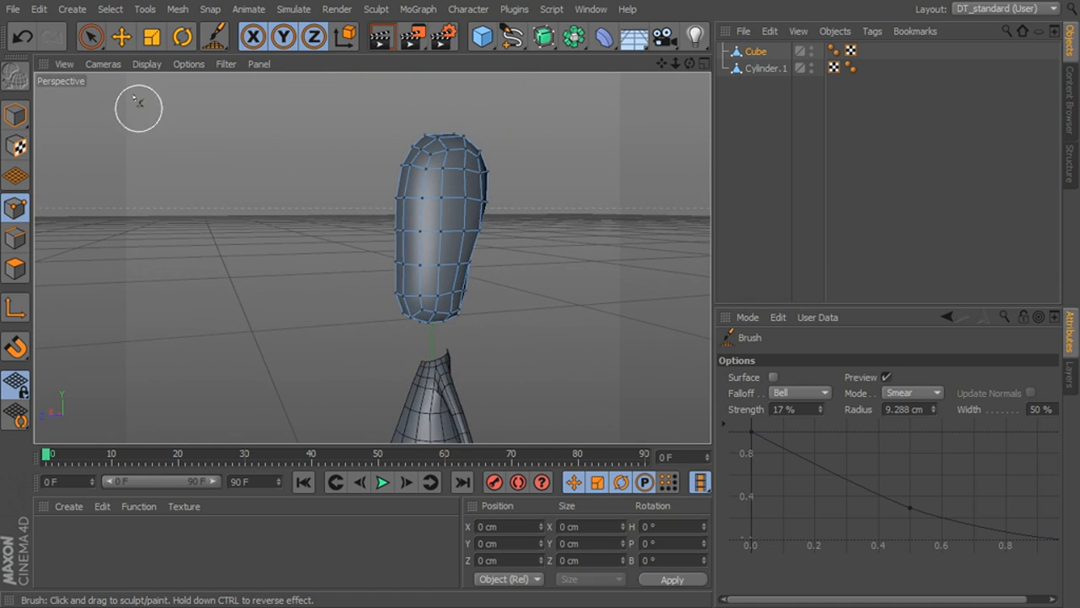
{"action": "left_click", "coordinate": [91, 37]}
{"action": "left_click", "coordinate": [15, 114]}
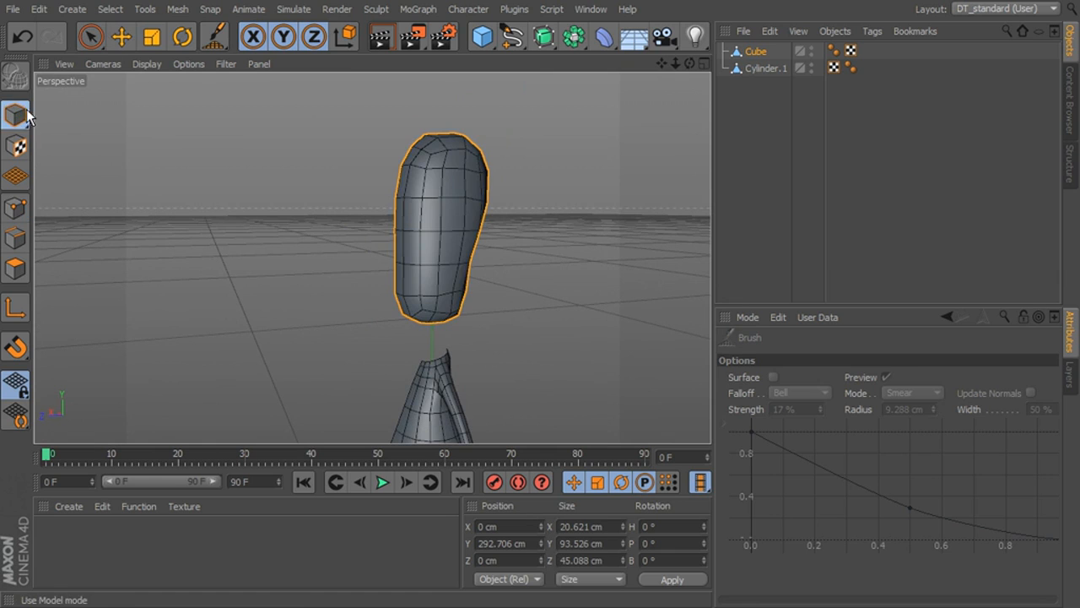
{"action": "left_click_drag", "start_coordinate": [489, 278], "coordinate": [311, 212], "text": "alt"}
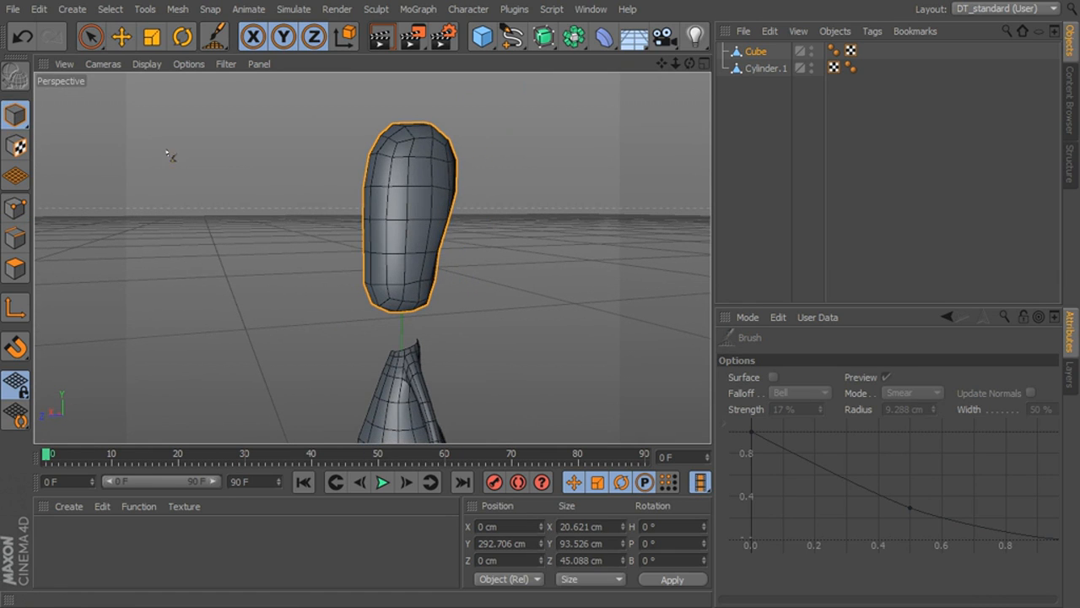
- Deselect the head with the Live Selection tool and view it together with the body
{"action": "left_click", "coordinate": [97, 35]}
{"action": "left_click_drag", "start_coordinate": [397, 249], "coordinate": [413, 275], "text": "alt"}
{"action": "left_click", "coordinate": [528, 272]}
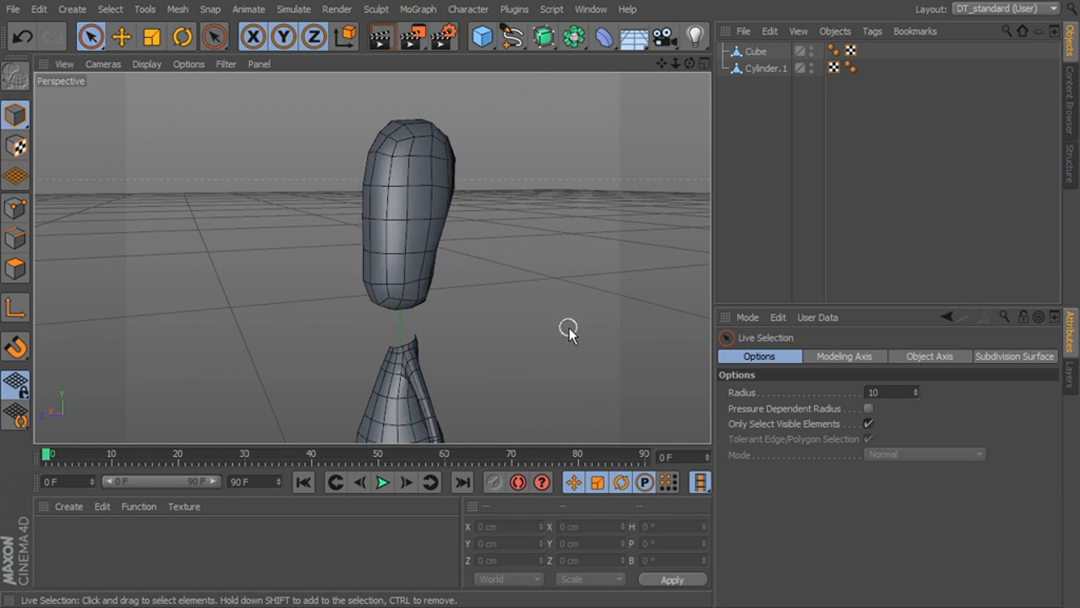
{"action": "middle_click_drag", "start_coordinate": [590, 321], "coordinate": [607, 290], "text": "alt"}
{"action": "left_click_drag", "start_coordinate": [608, 290], "coordinate": [419, 253], "text": "alt"}
{"action": "left_click", "coordinate": [420, 253]}
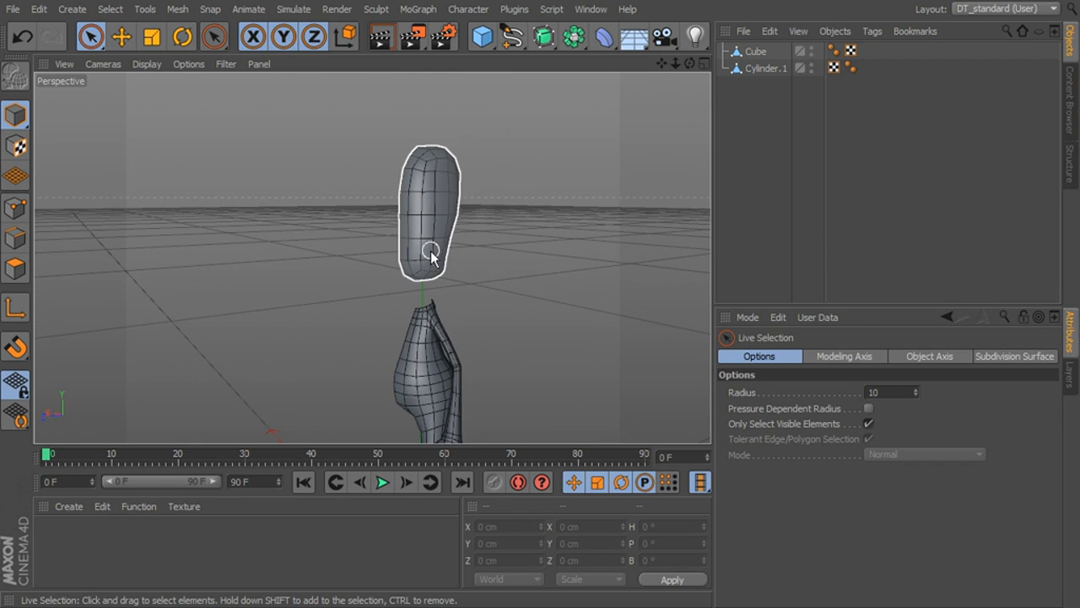